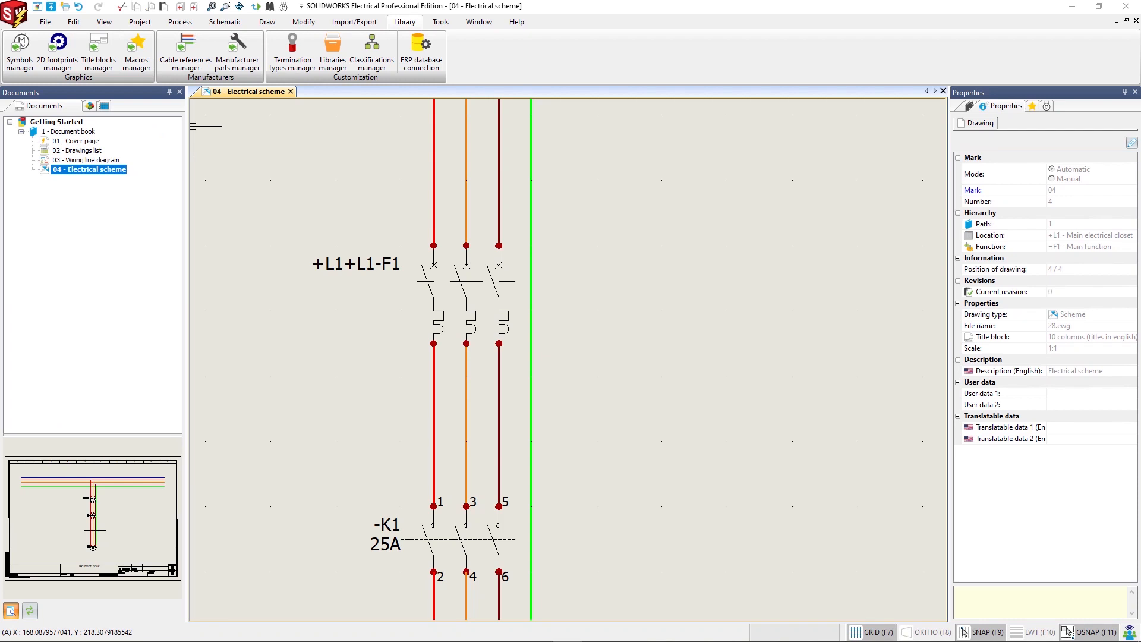
# List the project's components and expand the L1 main electrical closet and its door location
pyautogui.click(95, 107)
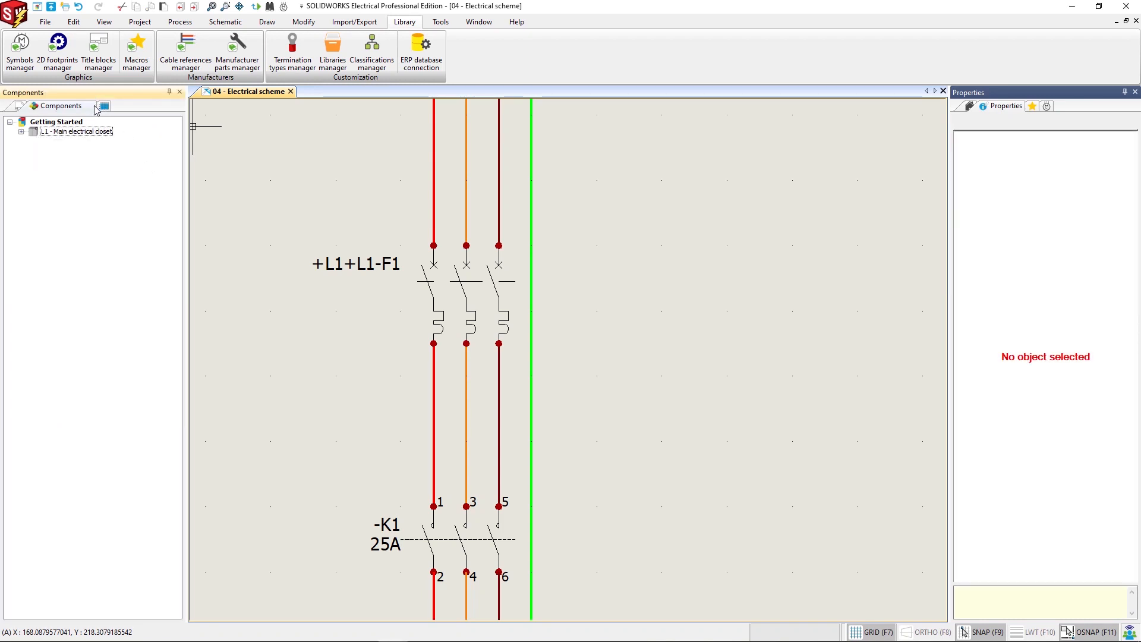
pyautogui.click(22, 132)
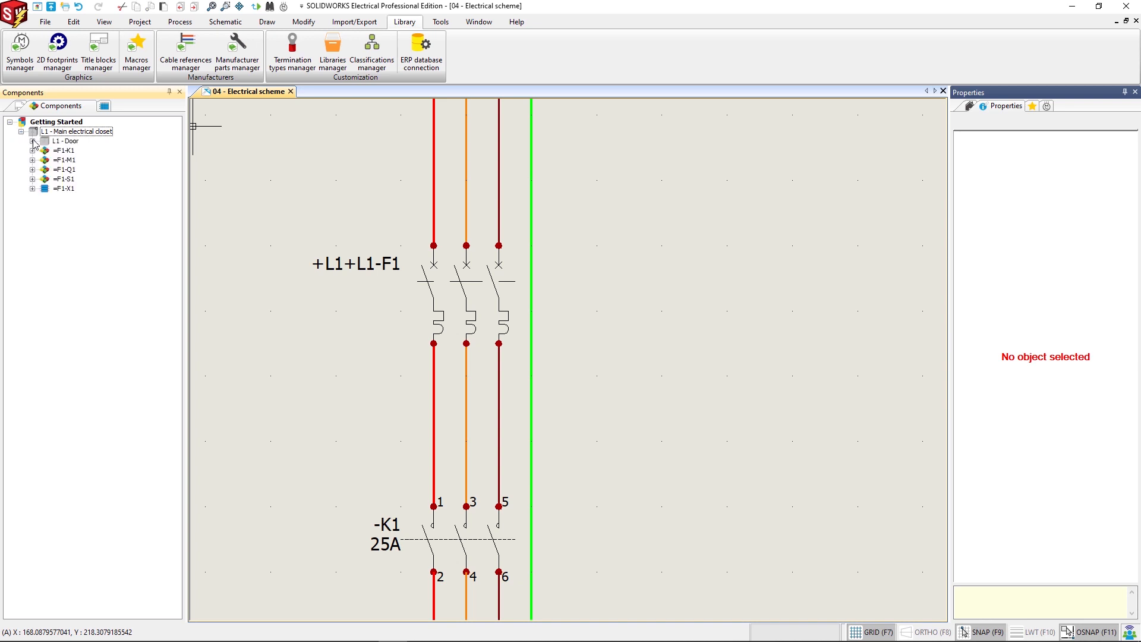
pyautogui.click(33, 141)
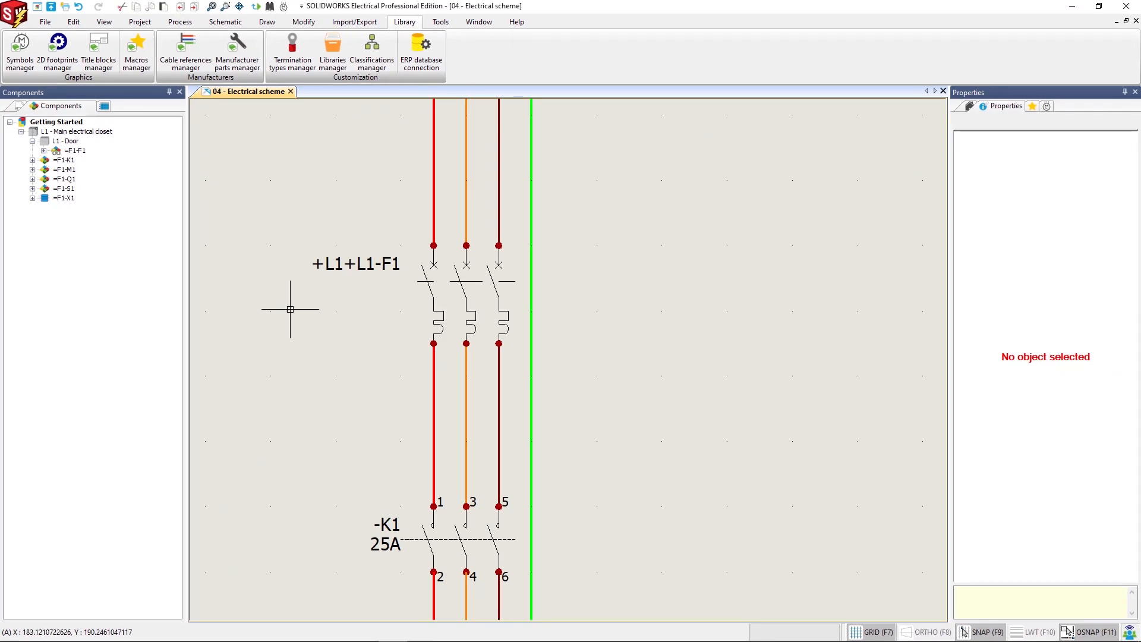
# Try deleting the F1 circuit-breaker symbol from the scheme, and undo the deletion
pyautogui.click(428, 286)
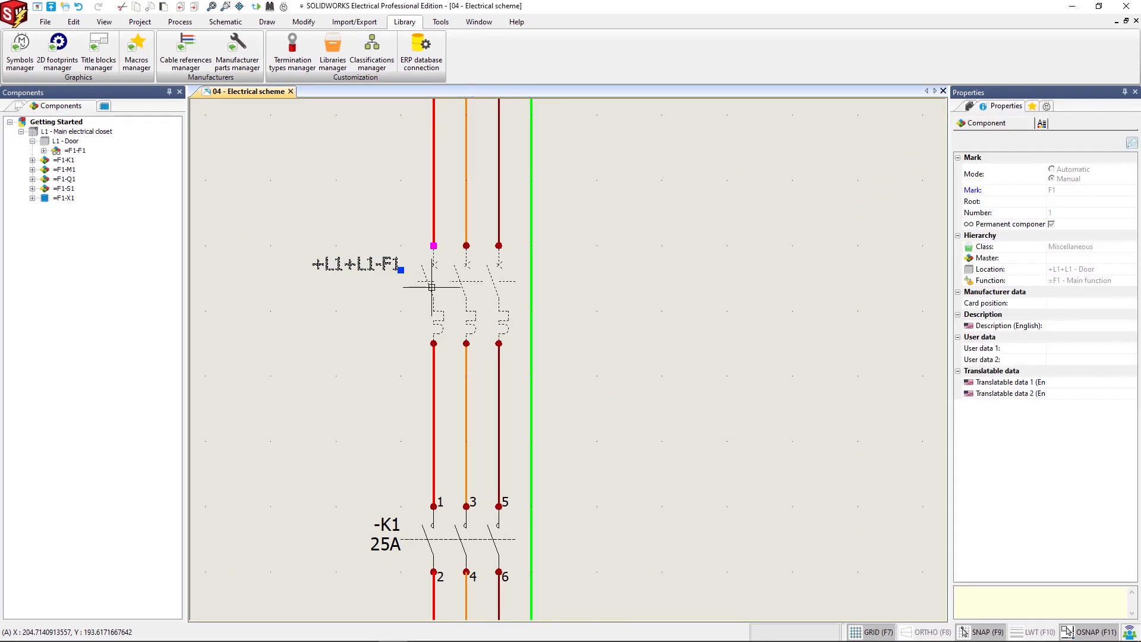
pyautogui.rightClick(428, 287)
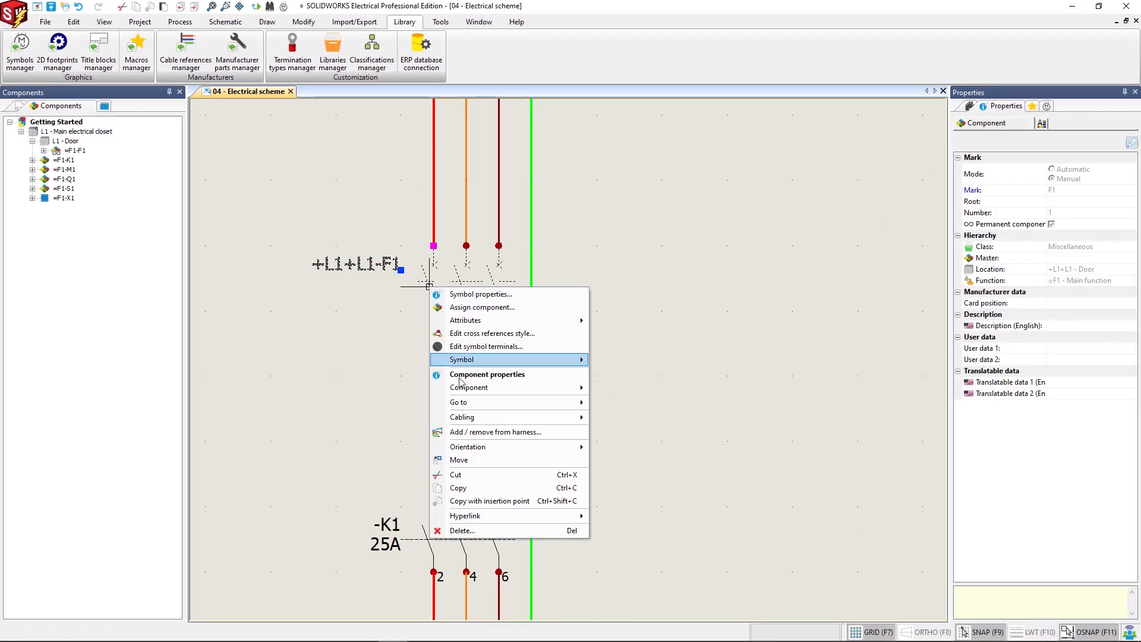
pyautogui.click(459, 528)
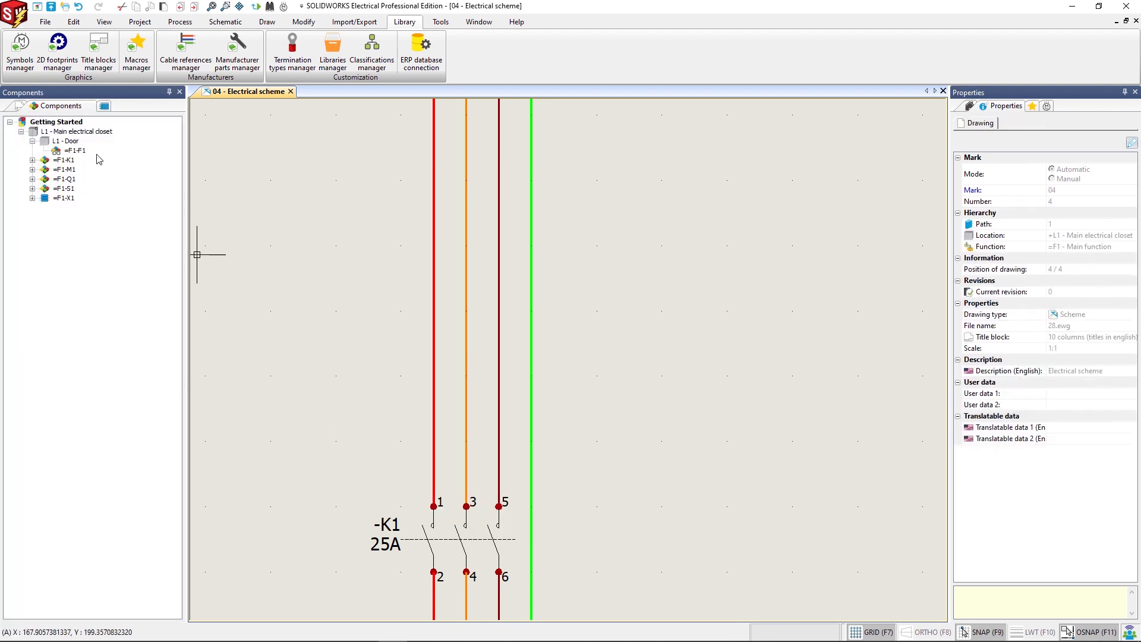
pyautogui.hotkey('ctrl', 'z')
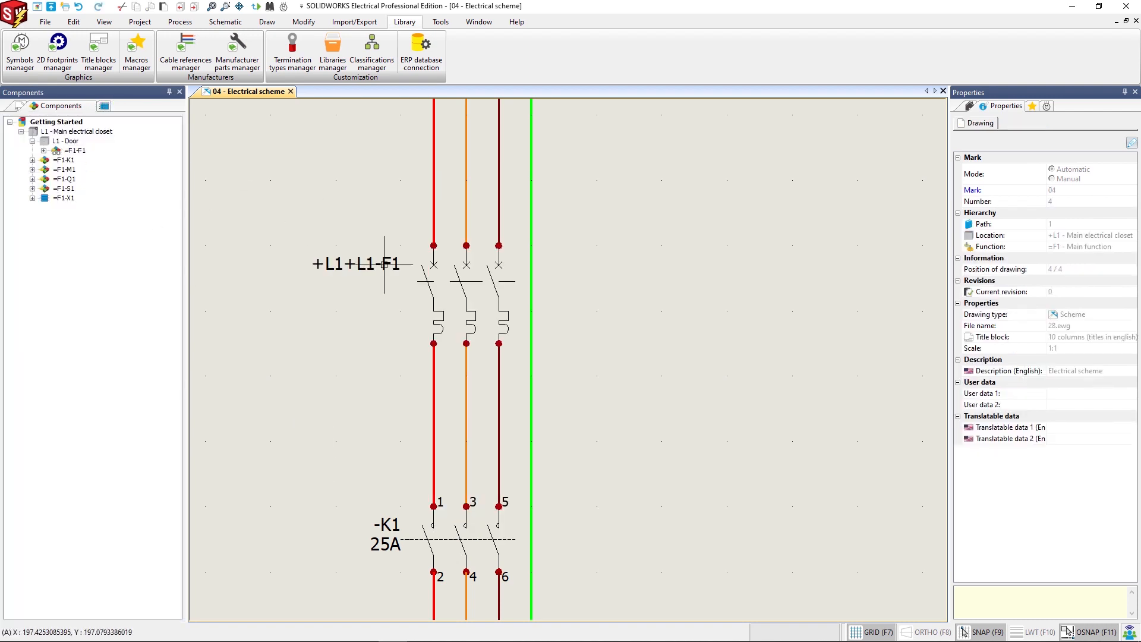
# Set component F1 in the door location as non-permanent and delete its circuit-breaker symbol from the scheme
pyautogui.rightClick(80, 154)
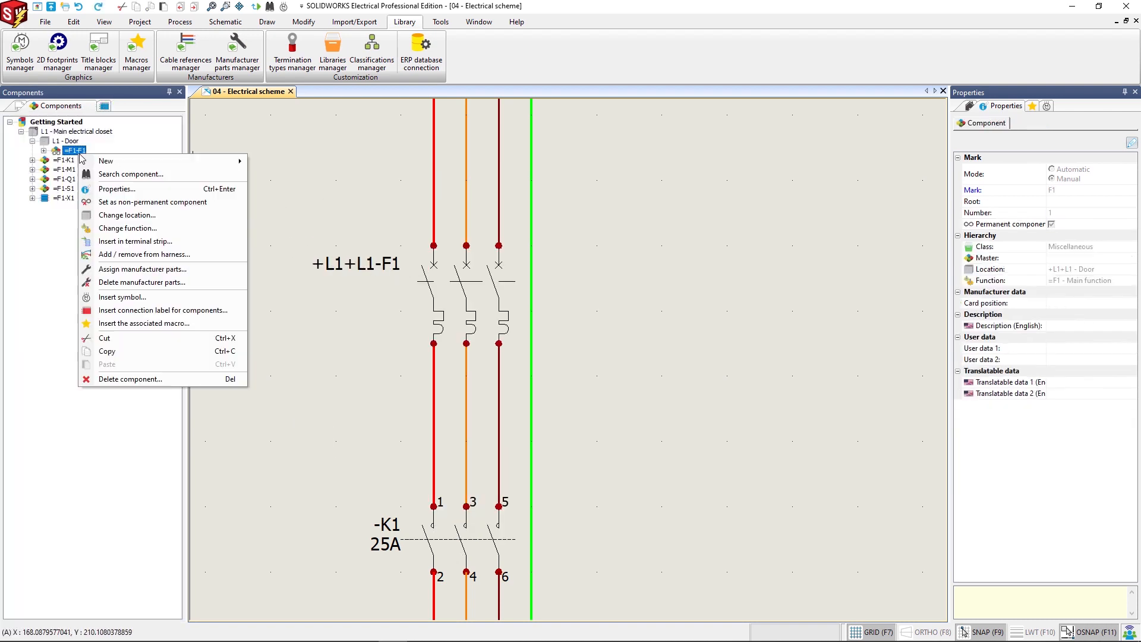
pyautogui.click(113, 203)
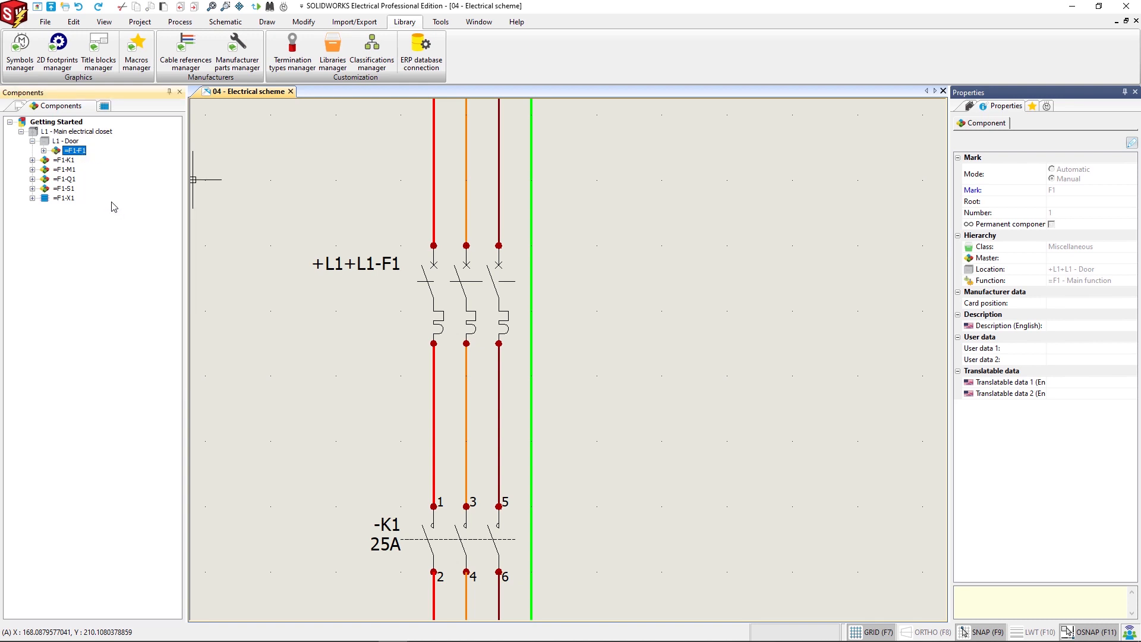
pyautogui.click(434, 292)
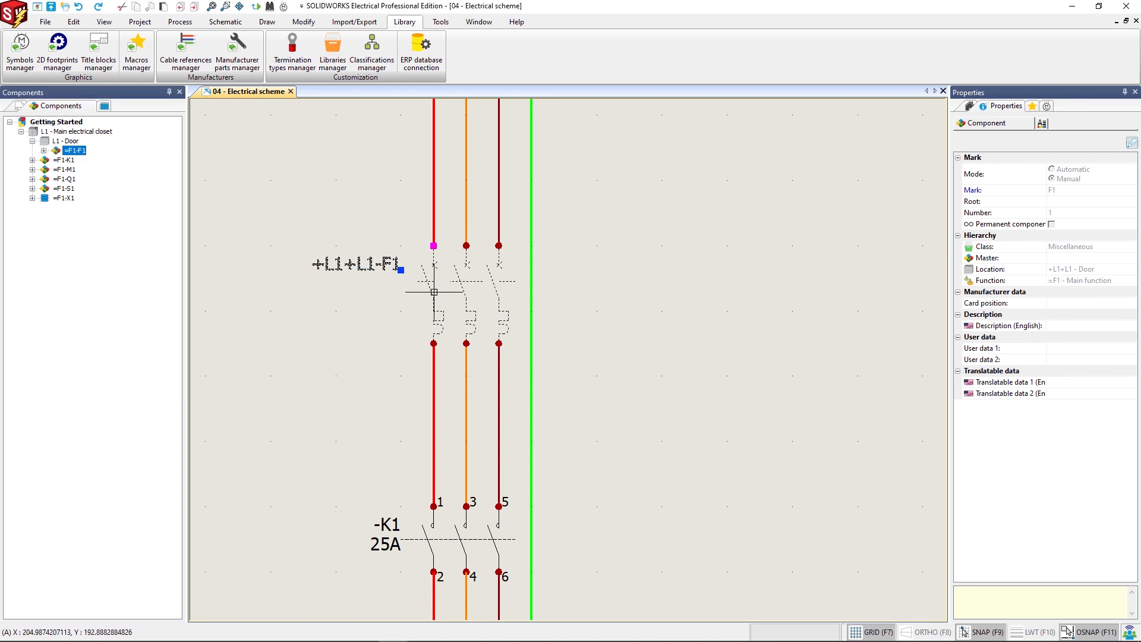
pyautogui.rightClick(434, 292)
pyautogui.click(468, 535)
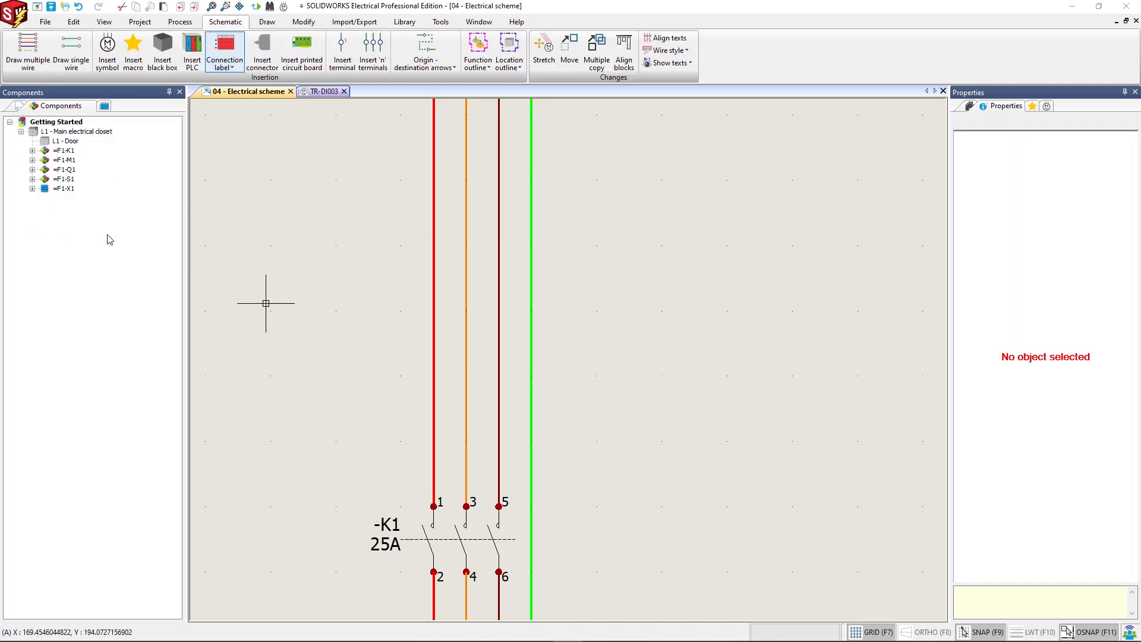
# Insert a three-pole magneto-thermal circuit-breaker symbol on the three phase wires above contactor K1, accepting the automatic mark and default properties
pyautogui.click(107, 47)
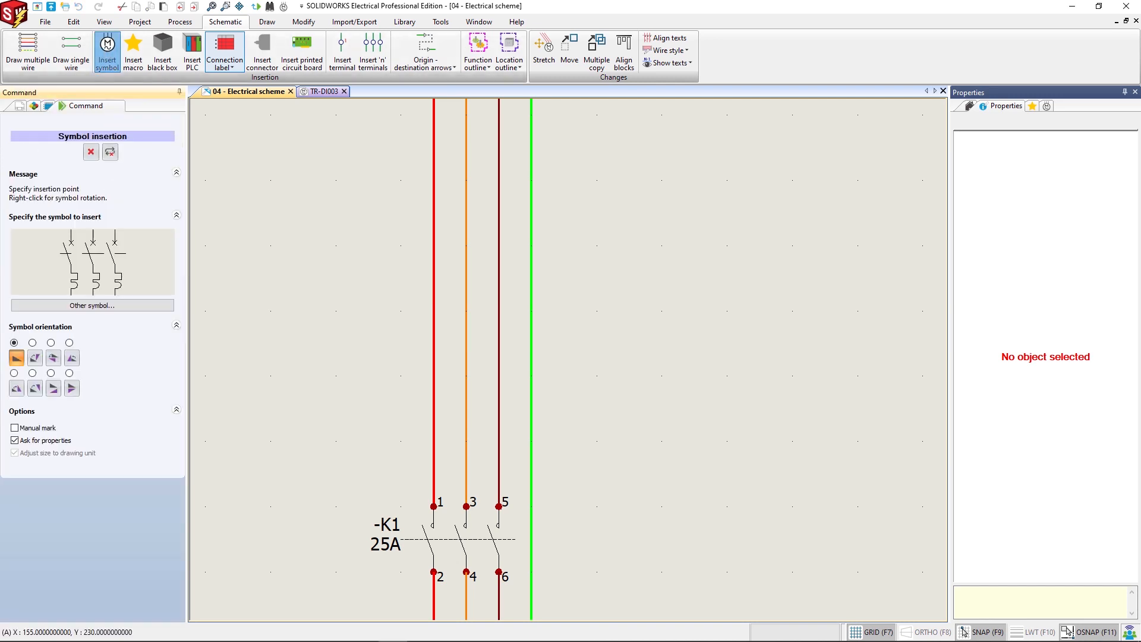
pyautogui.click(434, 233)
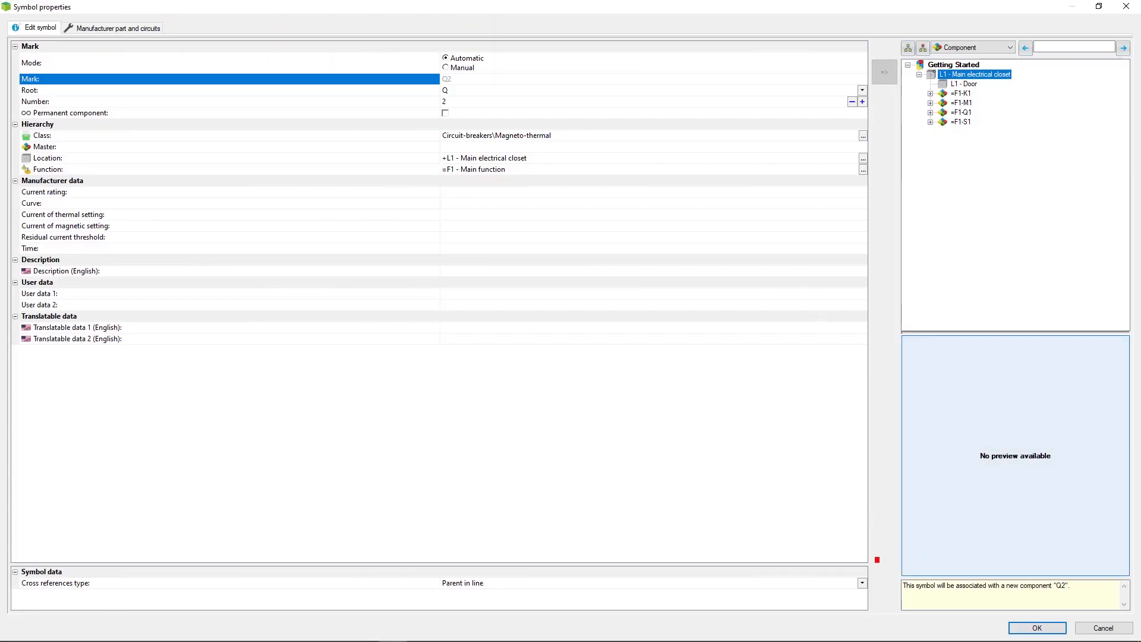
pyautogui.moveTo(877, 560); pyautogui.dragTo(1098, 609)
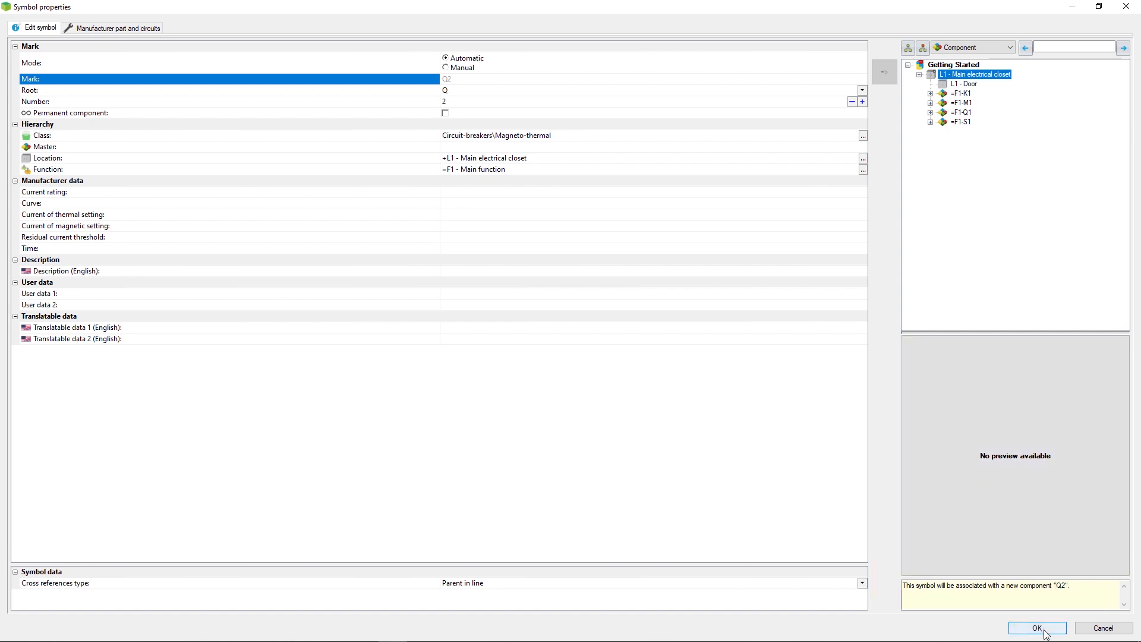
pyautogui.click(1037, 628)
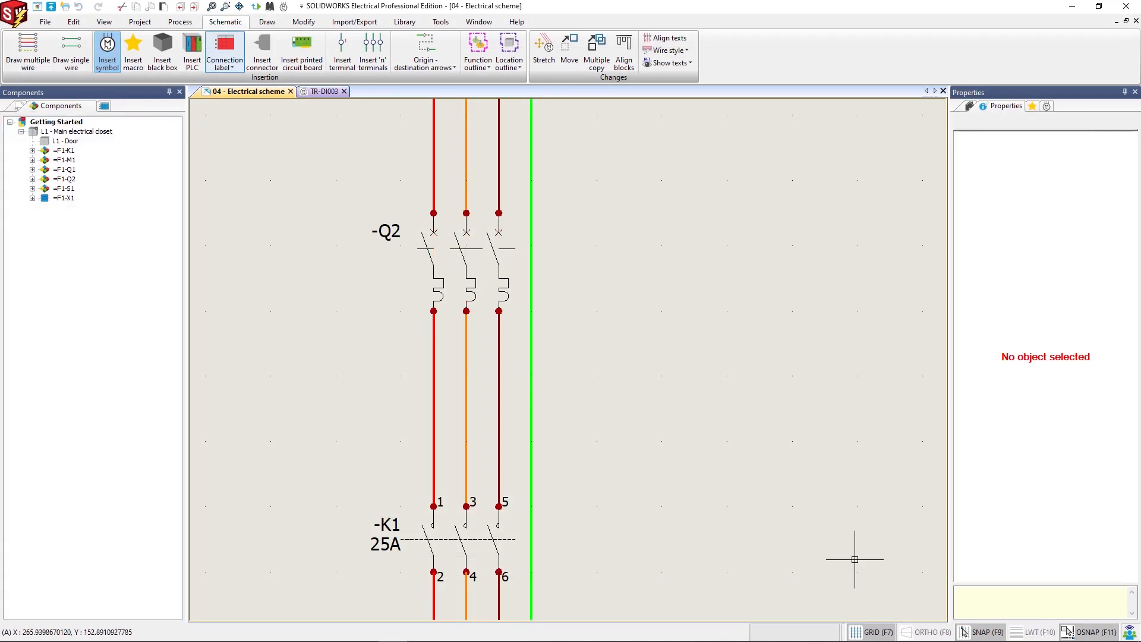
# Start creating a new component in the L1 - Door location
pyautogui.rightClick(77, 143)
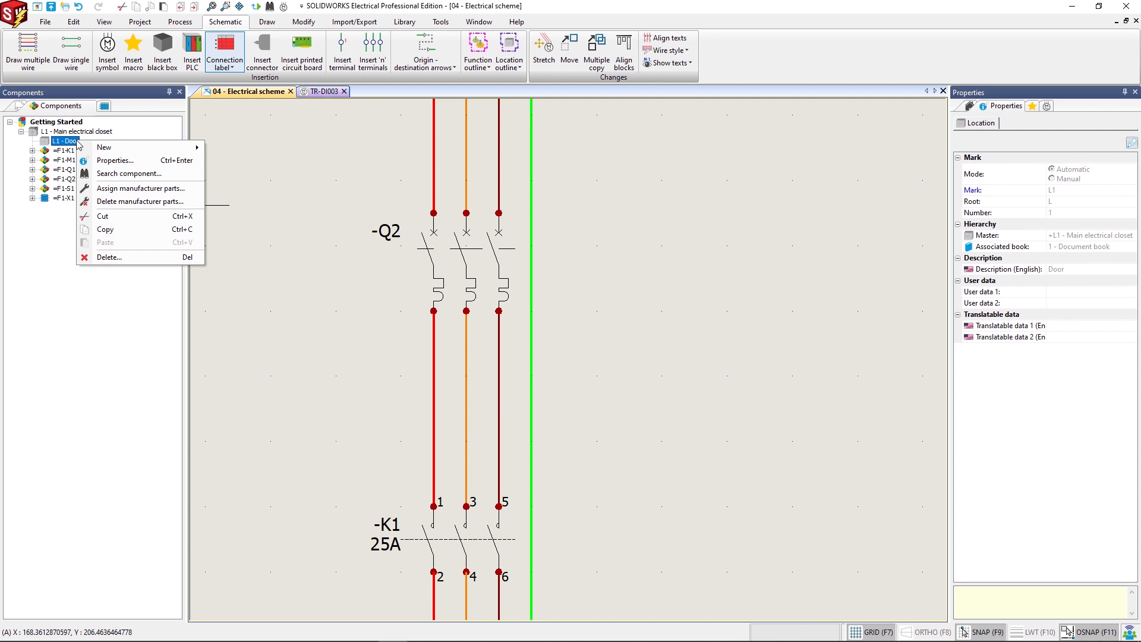
pyautogui.moveTo(107, 148)
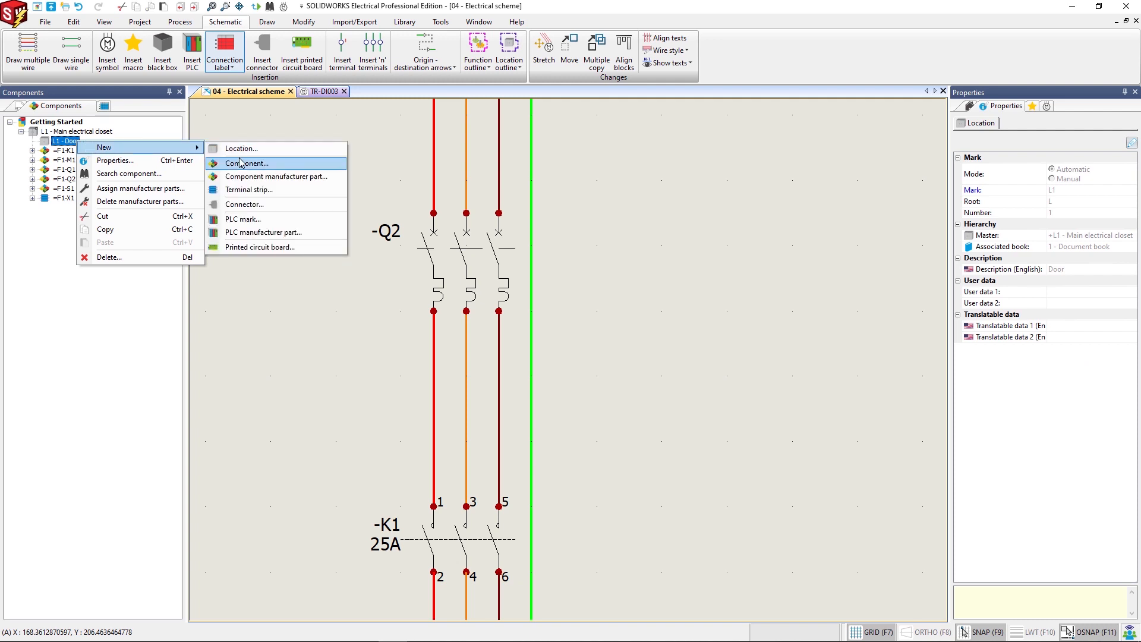
pyautogui.click(277, 164)
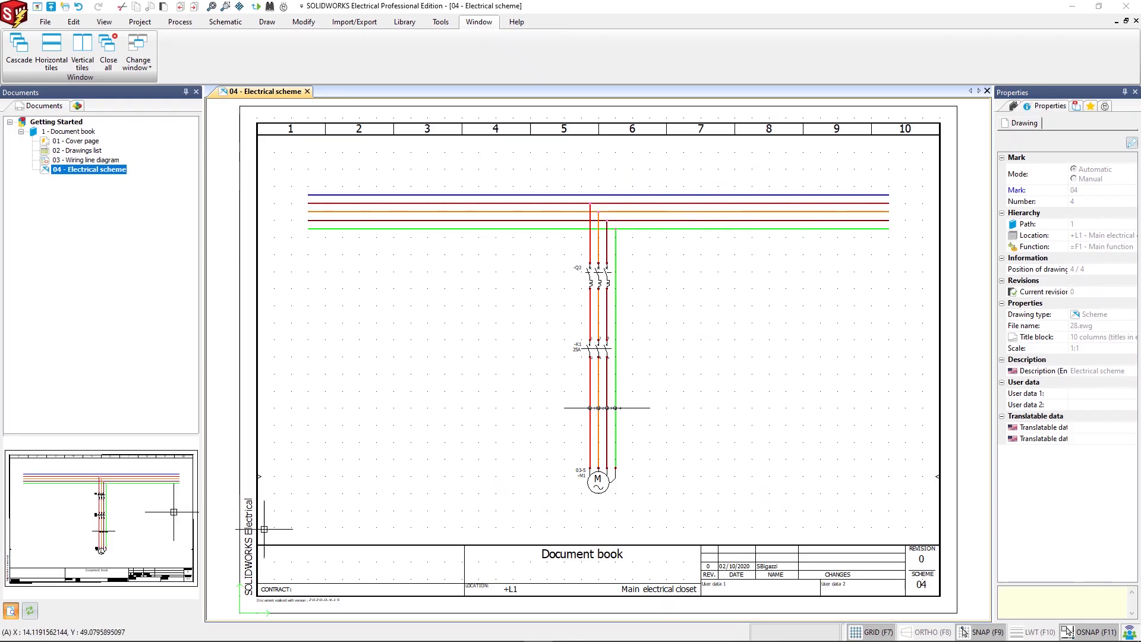
# Open the library symbol of contactor K1 for editing from the electrical scheme
pyautogui.scroll(3, 605, 364)
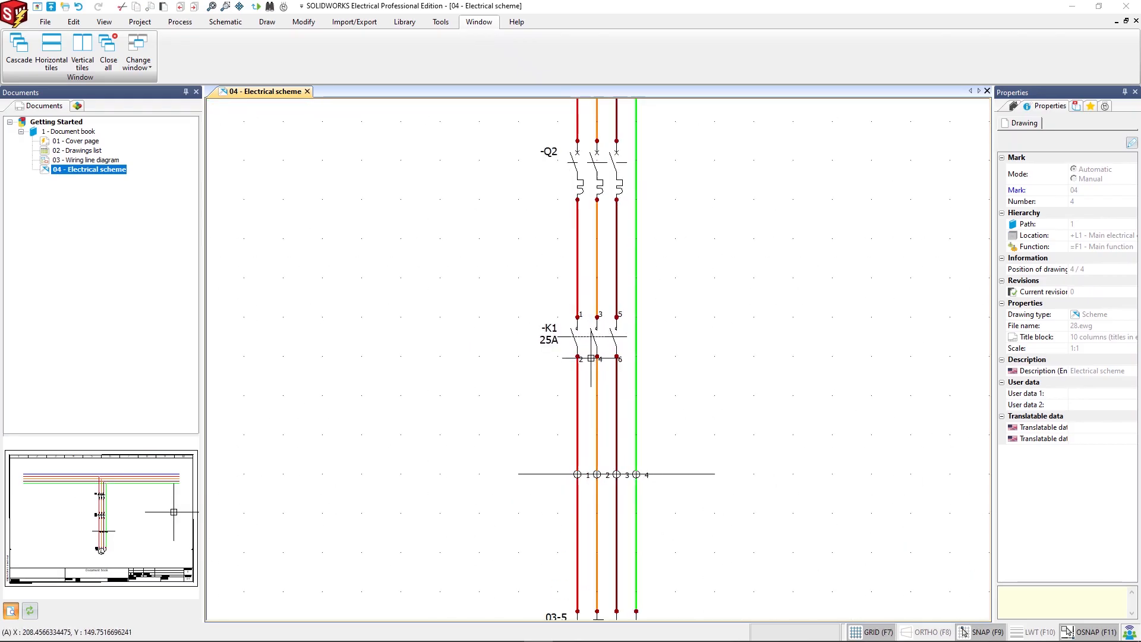
pyautogui.click(577, 334)
pyautogui.rightClick(577, 334)
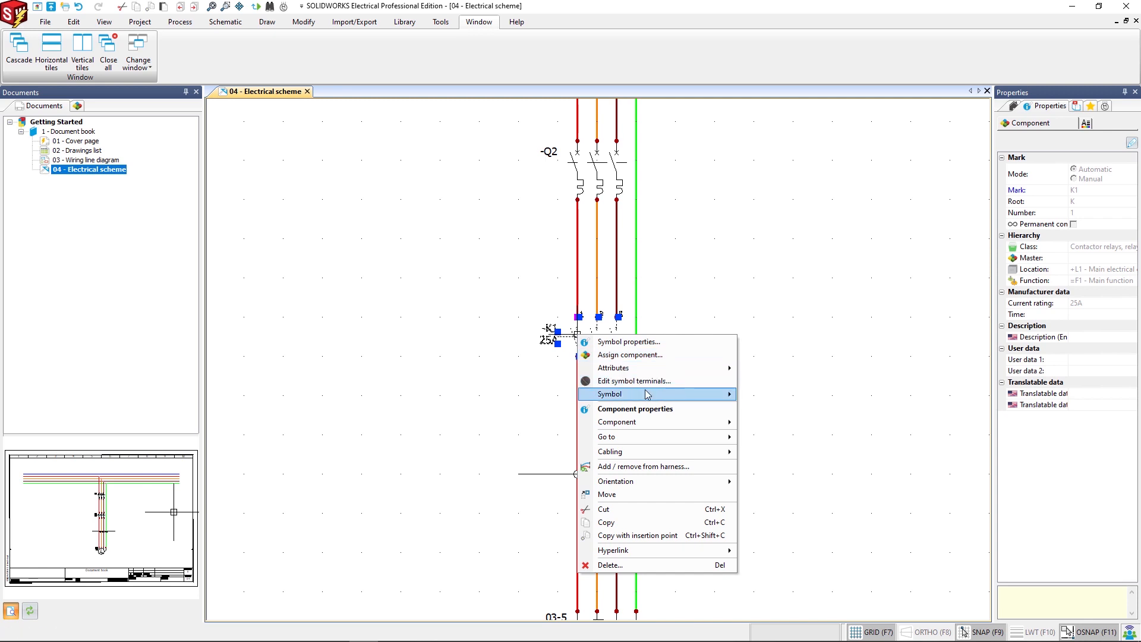
pyautogui.moveTo(644, 394)
pyautogui.click(779, 421)
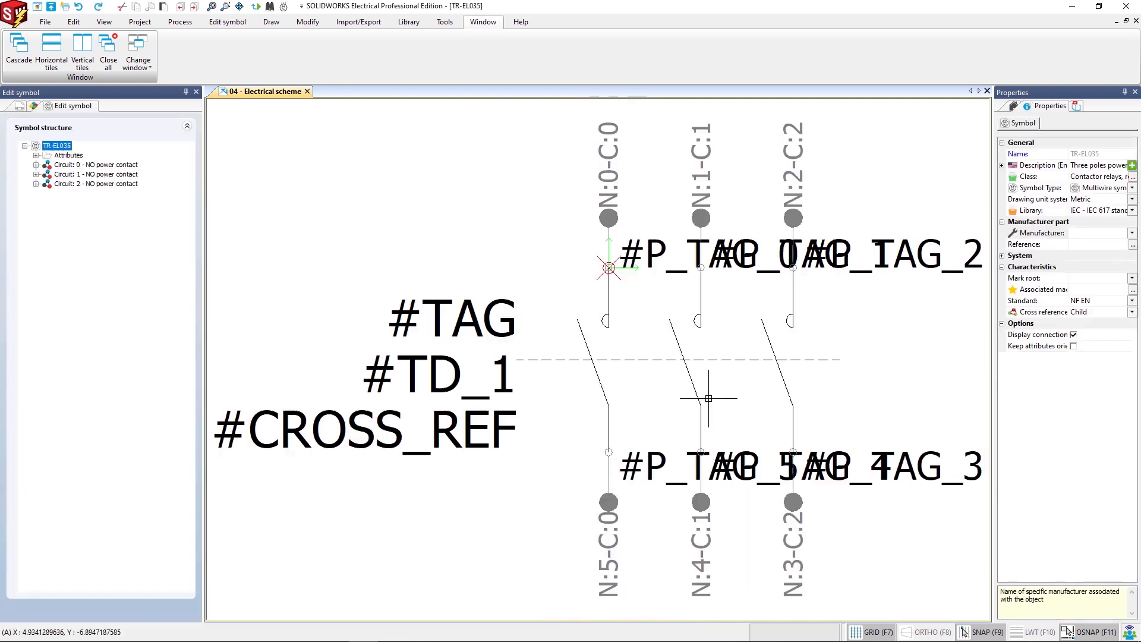
# Switch the contactor symbol's attribute display from tags to descriptions
pyautogui.click(225, 24)
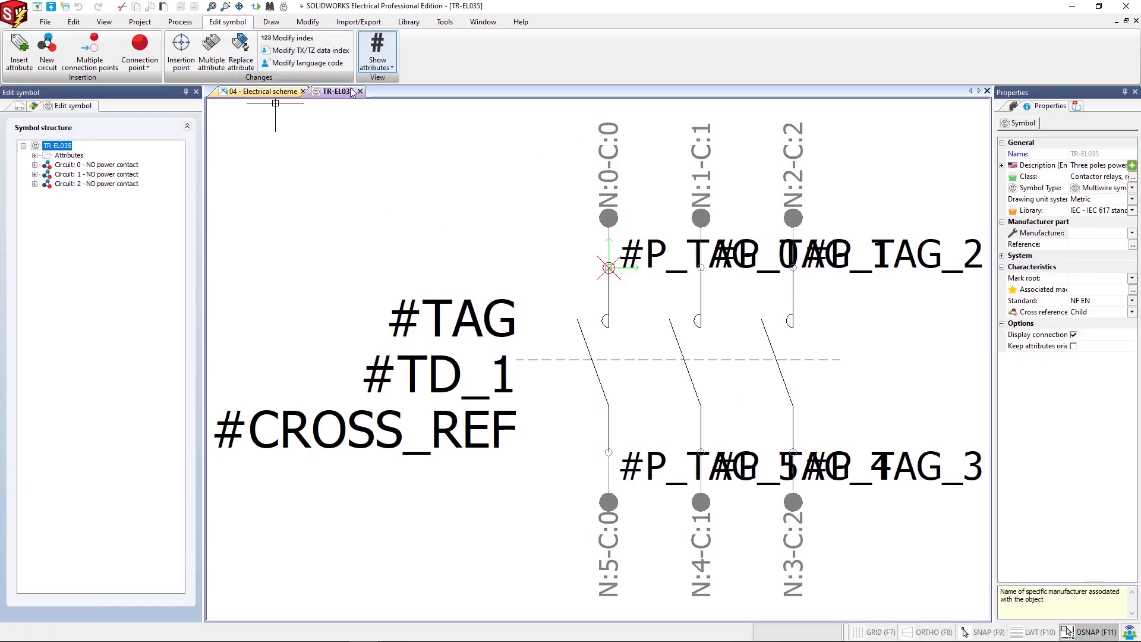
pyautogui.click(377, 53)
pyautogui.click(401, 106)
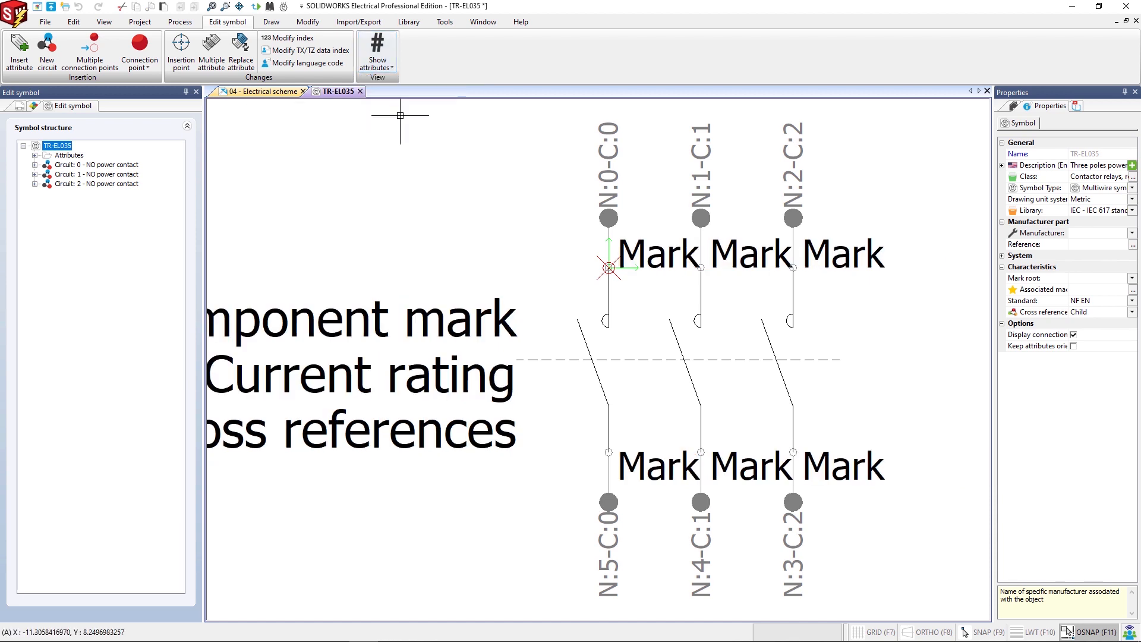
# Tile the symbol and scheme windows vertically and compare contactor K1 in the scheme with its symbol's attributes
pyautogui.click(483, 22)
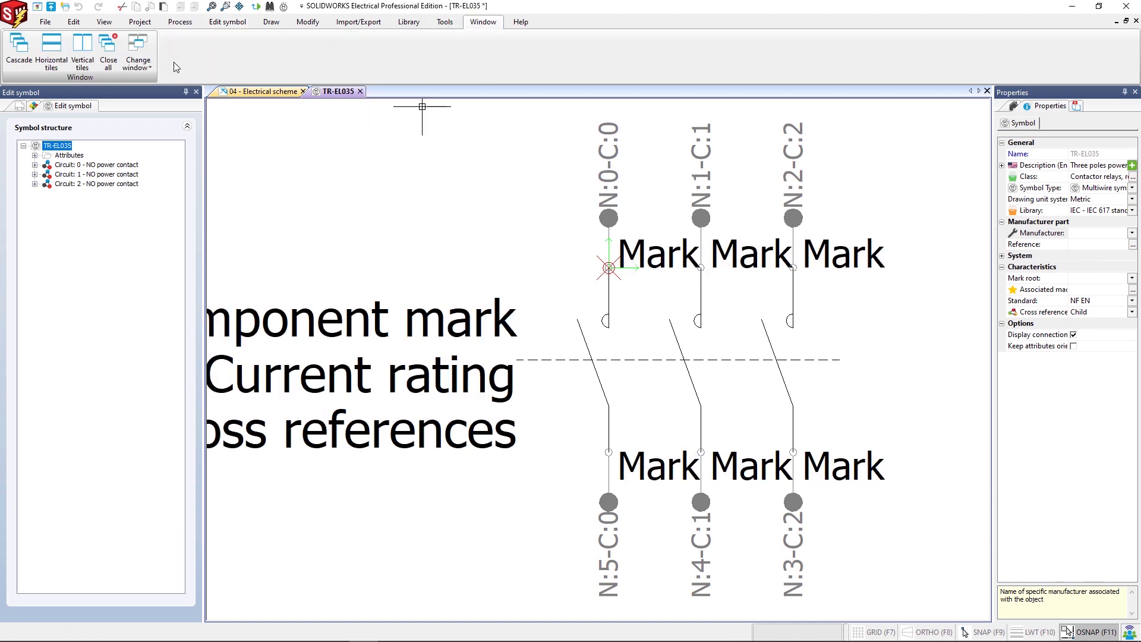
pyautogui.click(82, 50)
pyautogui.moveTo(376, 225); pyautogui.dragTo(415, 216, button='middle')
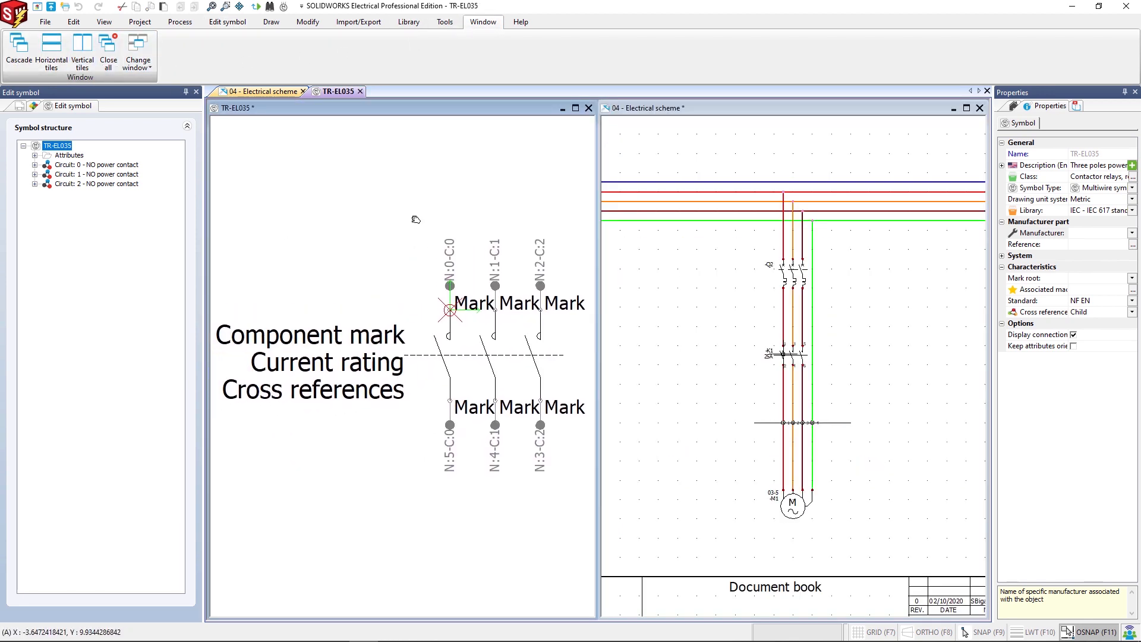
pyautogui.scroll(4, 816, 363)
pyautogui.scroll(5, 817, 363)
pyautogui.moveTo(818, 412); pyautogui.dragTo(925, 419, button='middle')
pyautogui.scroll(1, 925, 419)
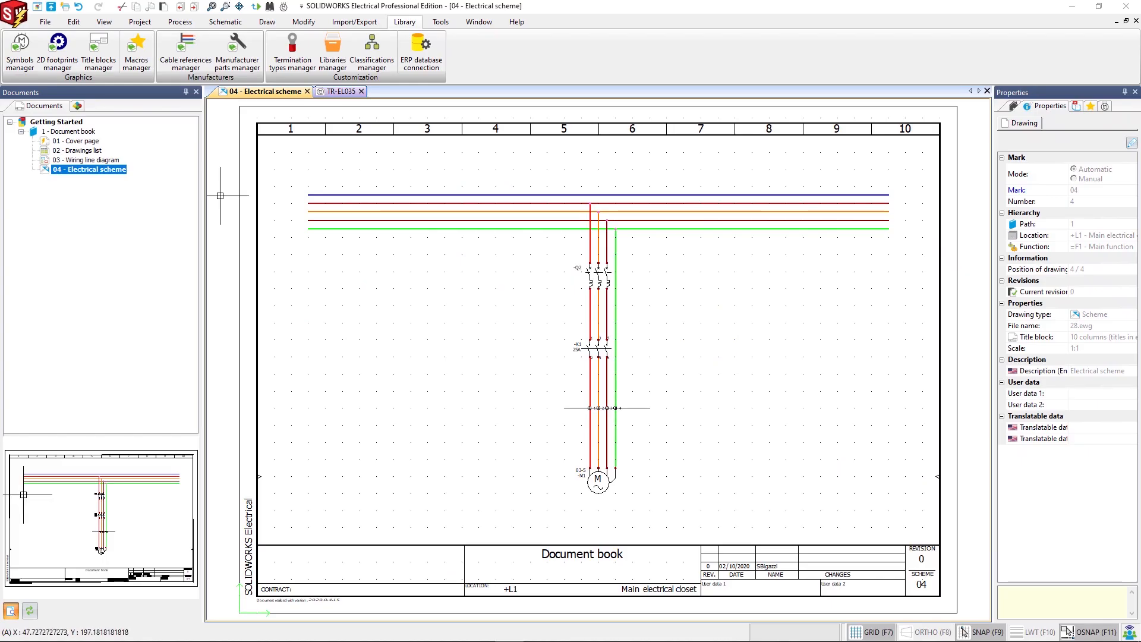
# Examine the options for obtaining symbols: the Symbols manager library, online content and DWG file import
pyautogui.click(27, 58)
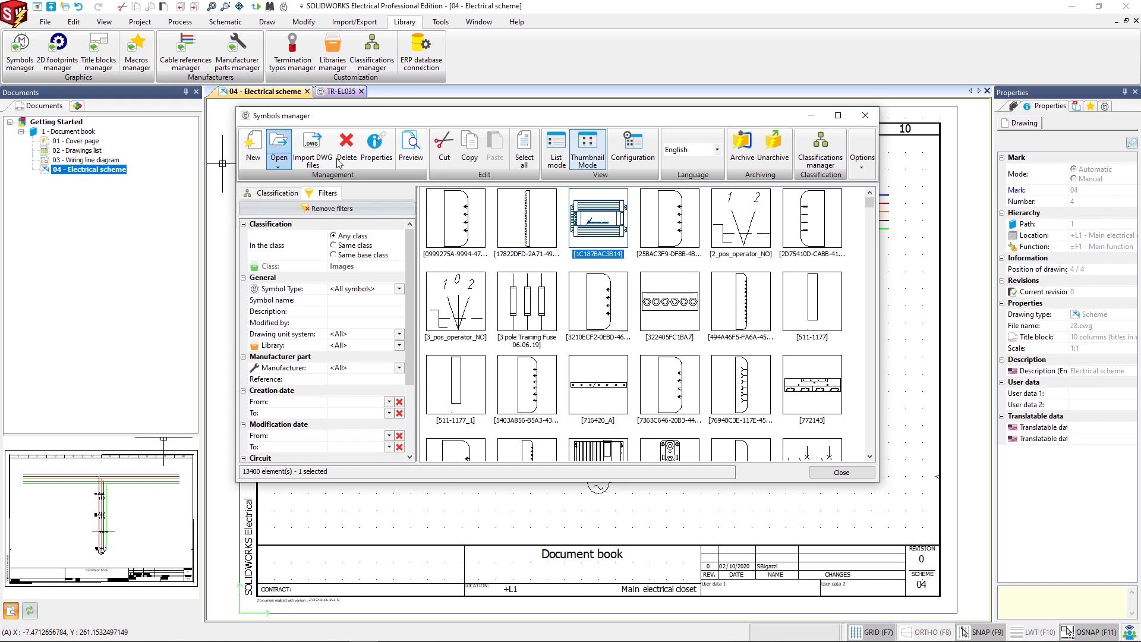
pyautogui.click(865, 115)
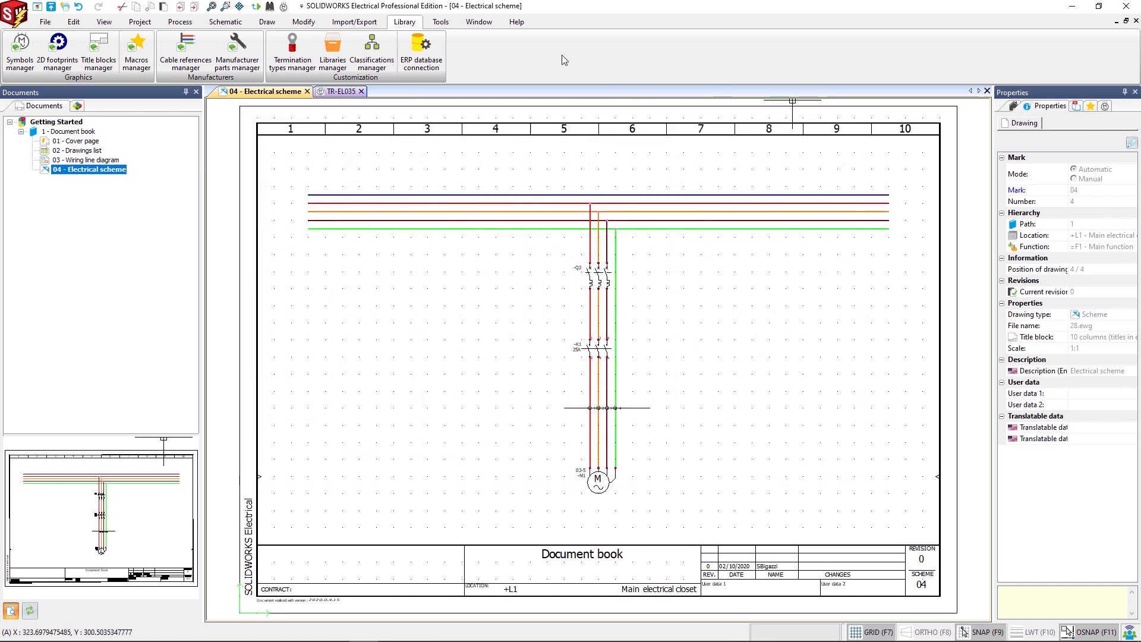
pyautogui.click(513, 22)
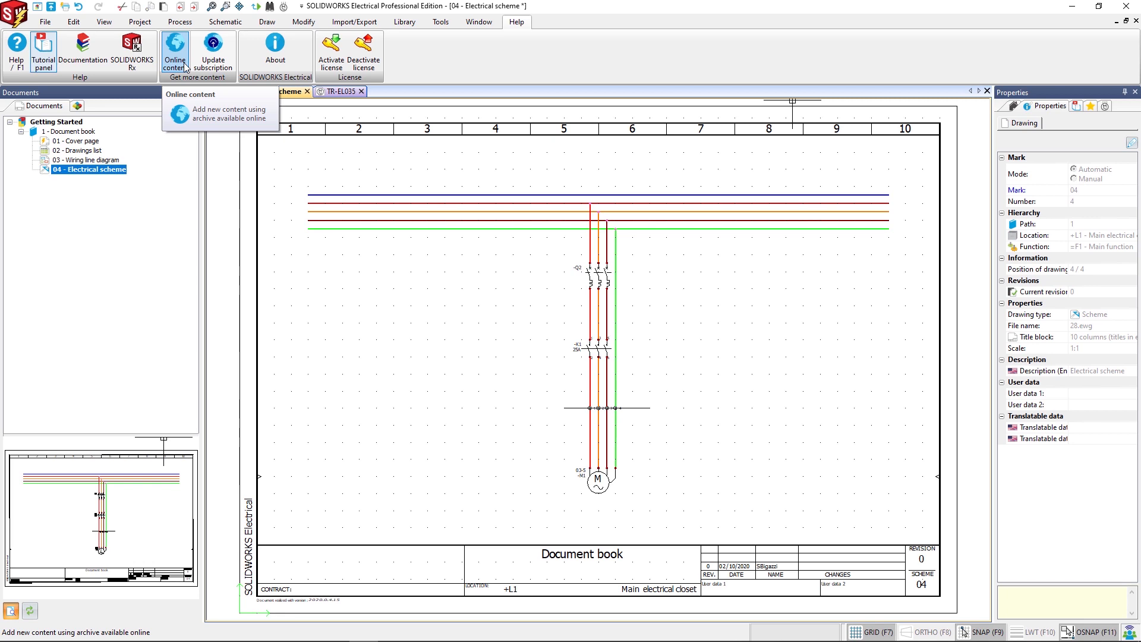
pyautogui.click(354, 22)
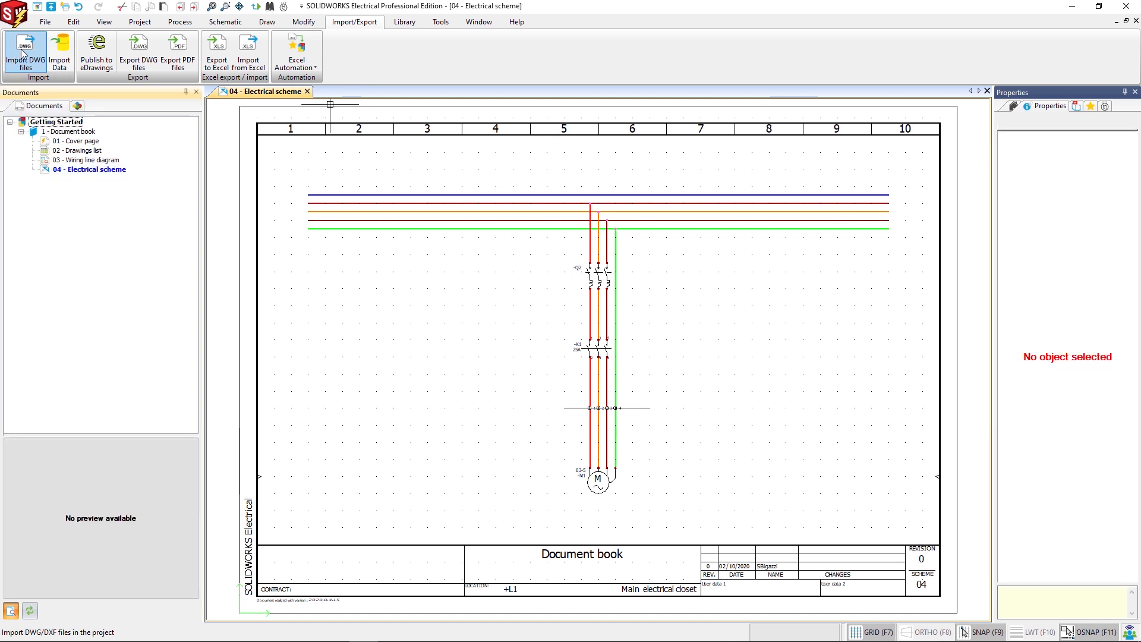
# Insert the three-pole fuse symbol on the three phase wires above circuit breaker Q2, accepting the automatic mark and default properties
pyautogui.click(215, 24)
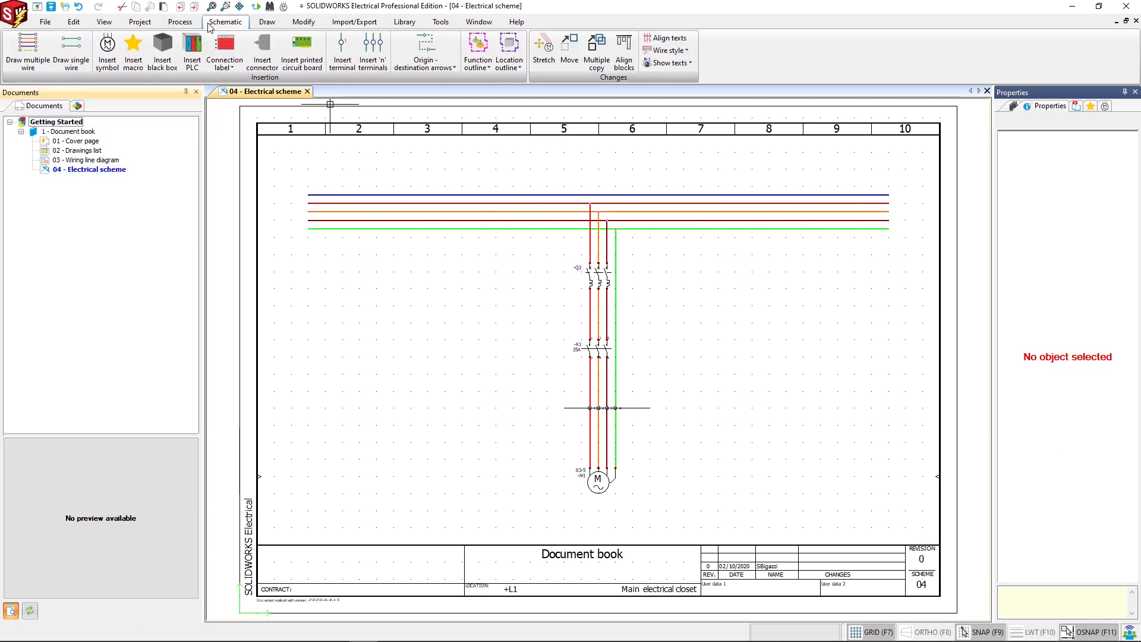
pyautogui.click(109, 50)
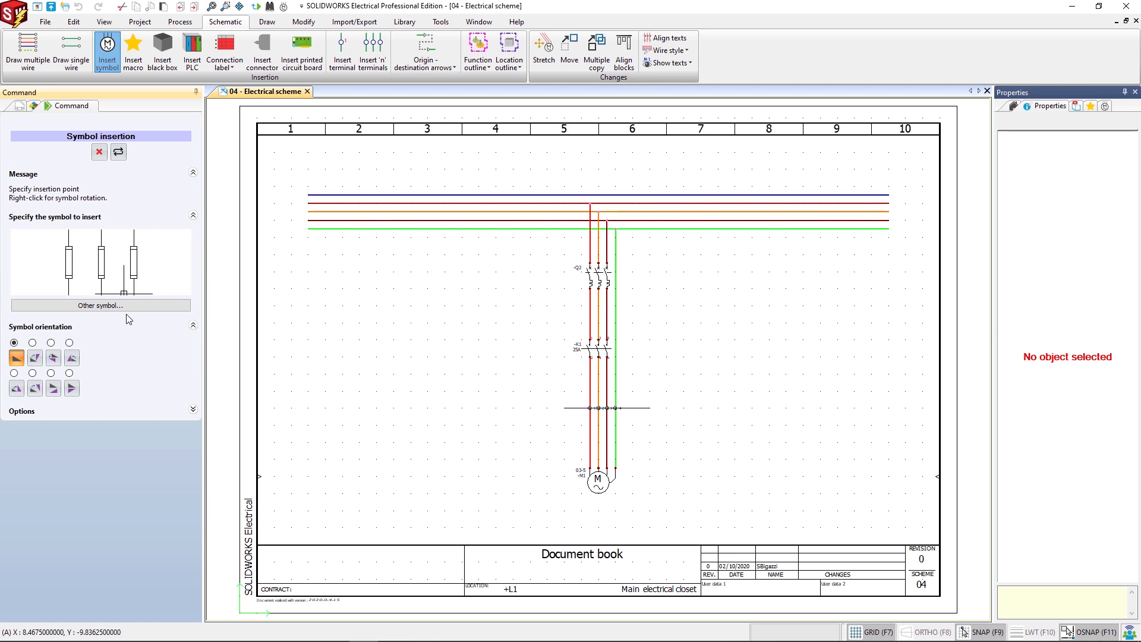
pyautogui.scroll(5, 585, 253)
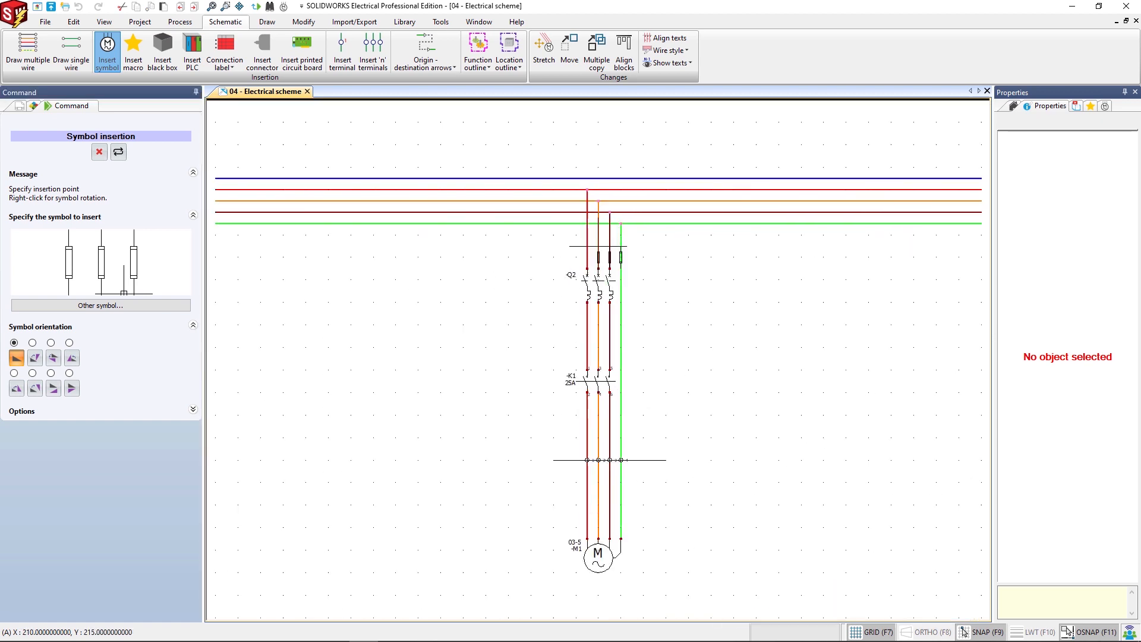
pyautogui.click(590, 239)
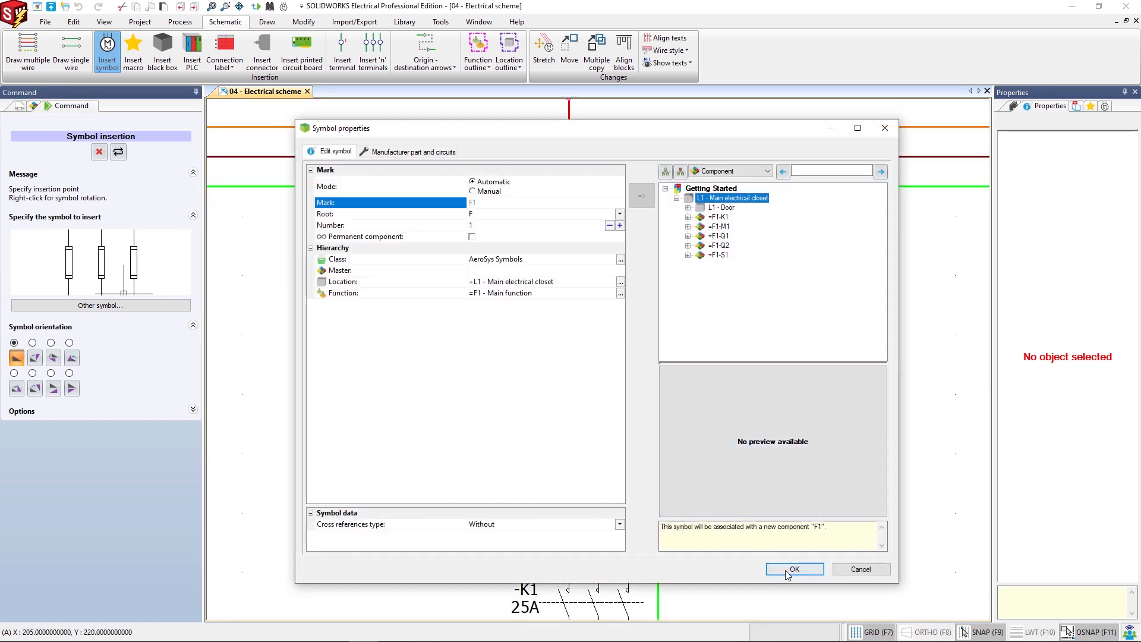
pyautogui.click(794, 569)
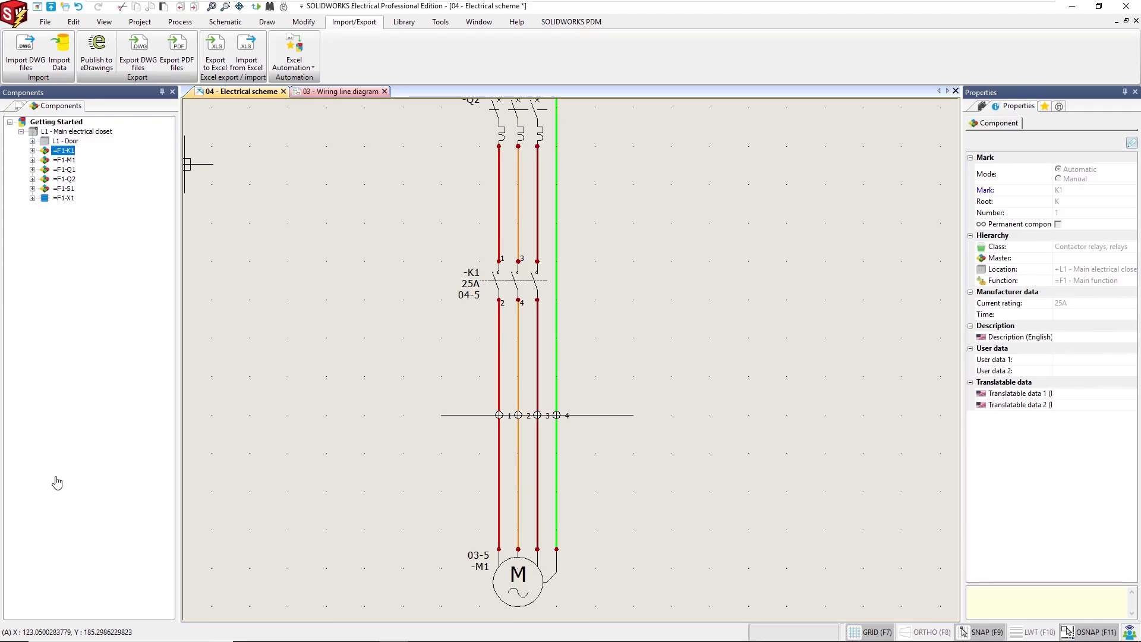
# Open the manufacturer part search from the component properties of contactor K1
pyautogui.rightClick(63, 152)
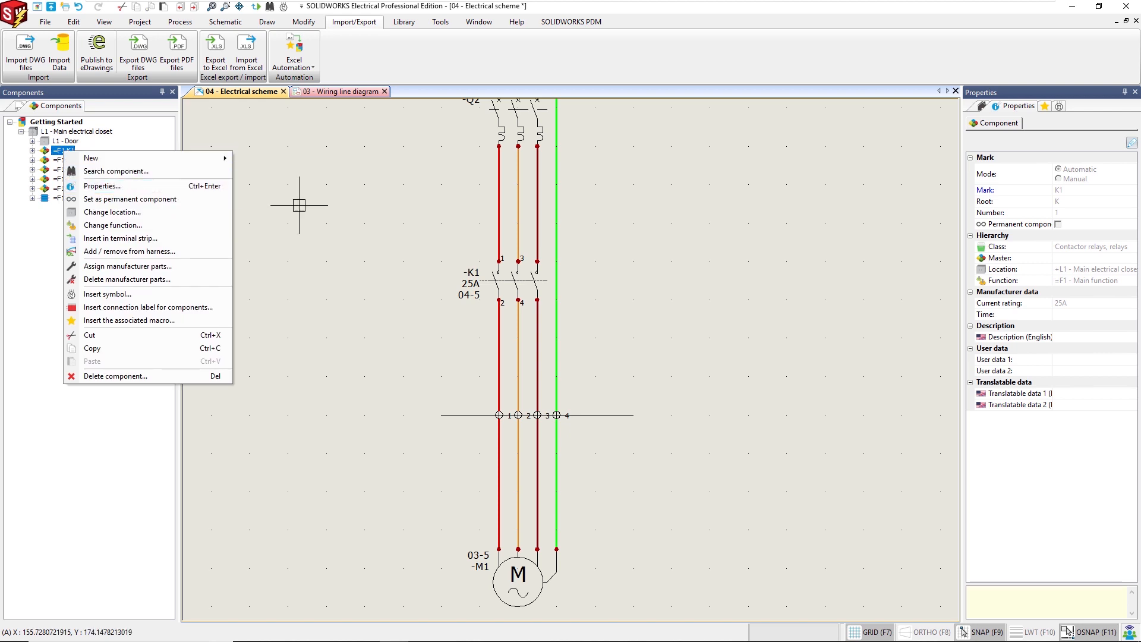
pyautogui.rightClick(513, 281)
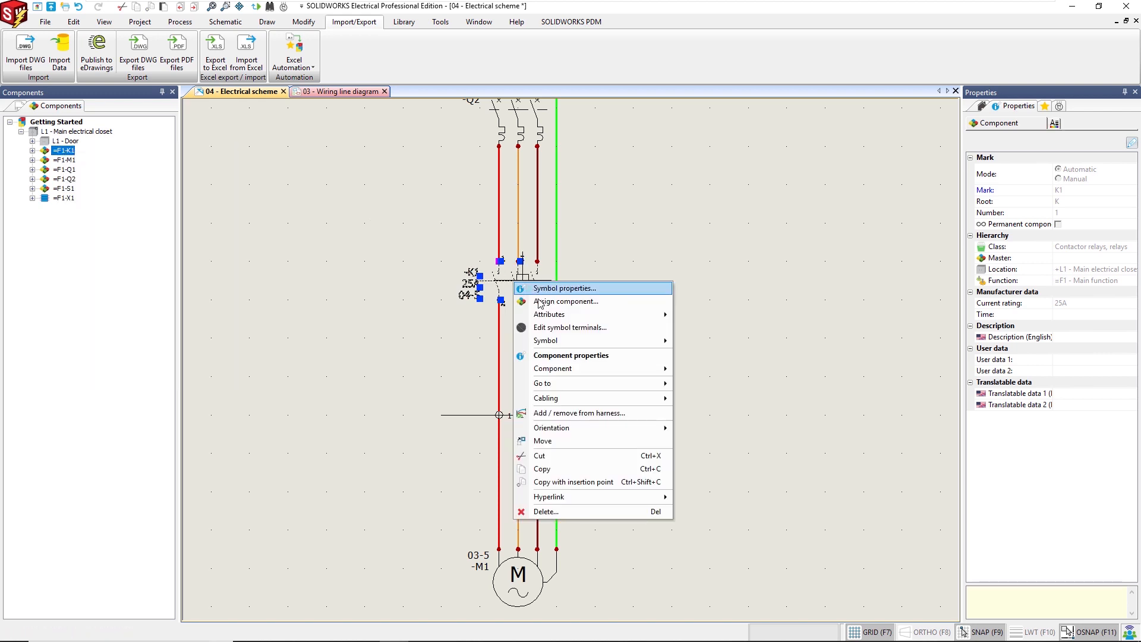
pyautogui.click(552, 356)
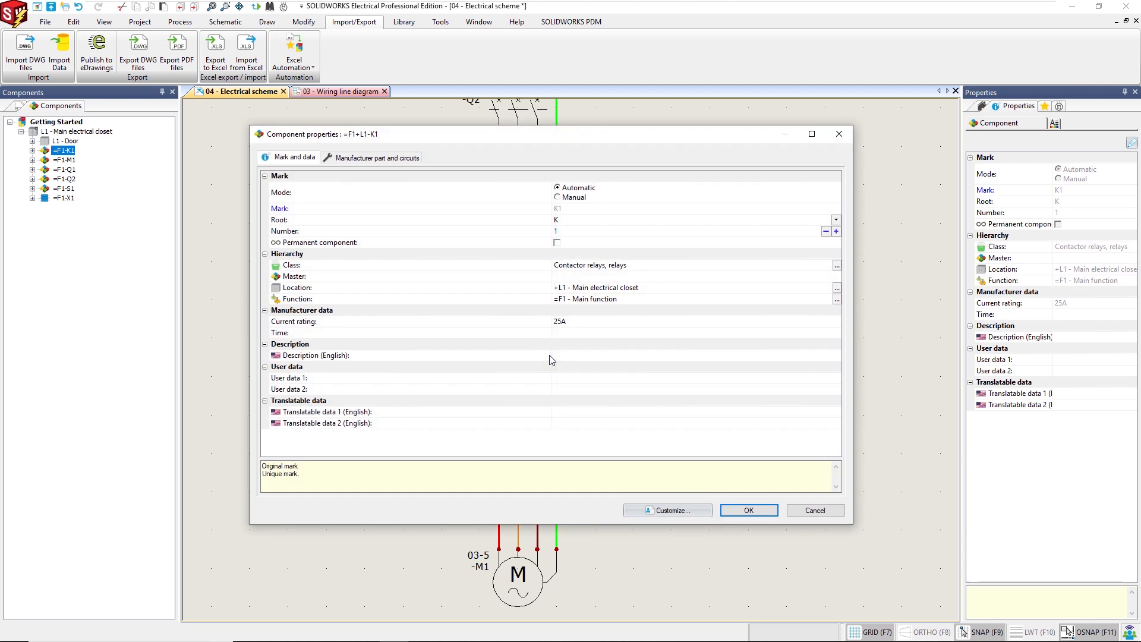
pyautogui.click(378, 159)
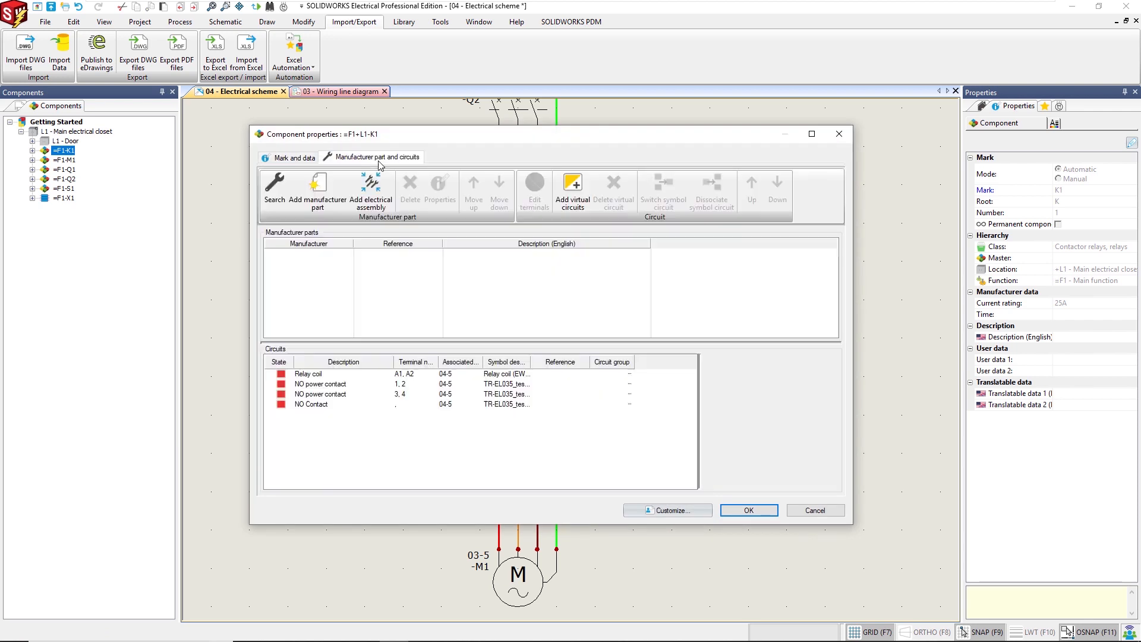
pyautogui.click(269, 190)
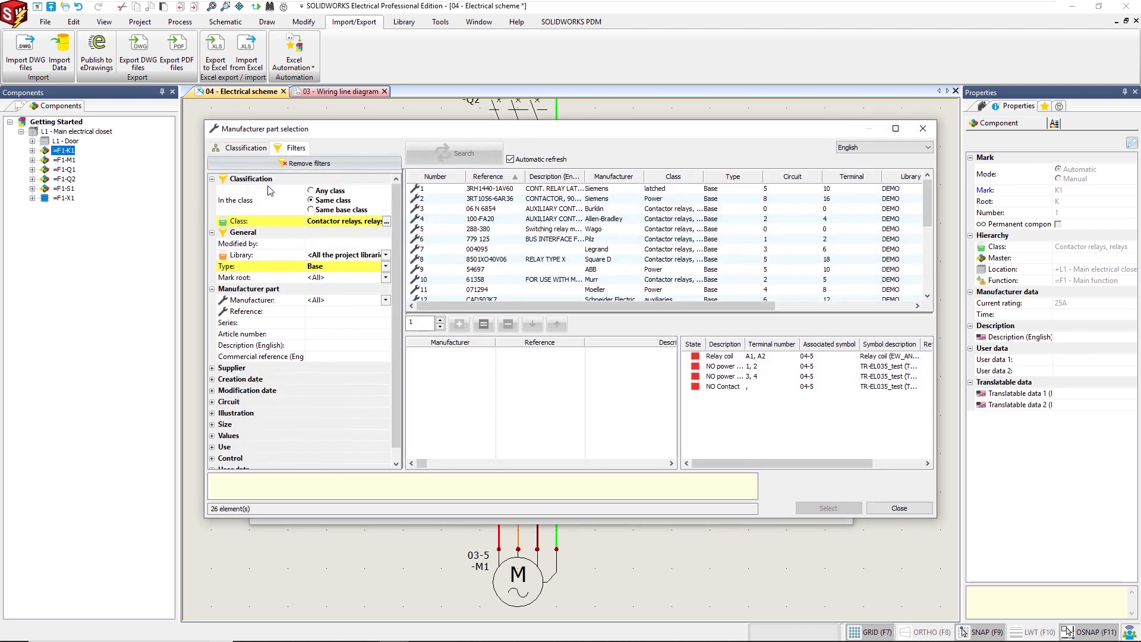
# Remove all part filters and search the manufacturer parts for reference GY2530M530
pyautogui.click(286, 165)
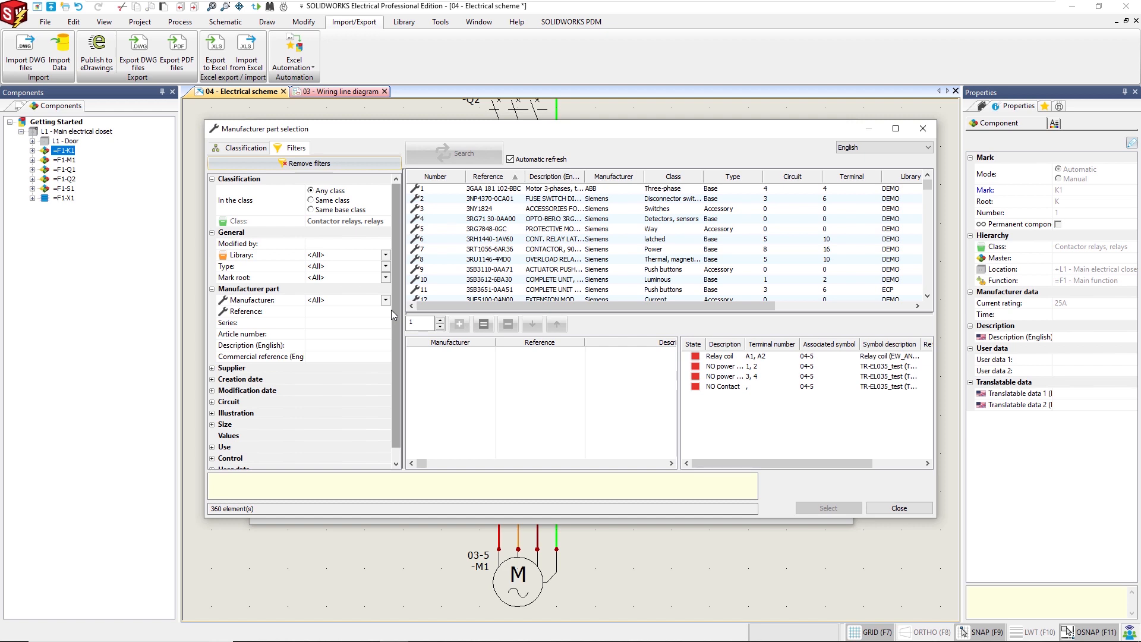
pyautogui.click(340, 312)
pyautogui.write('GY2530M530')
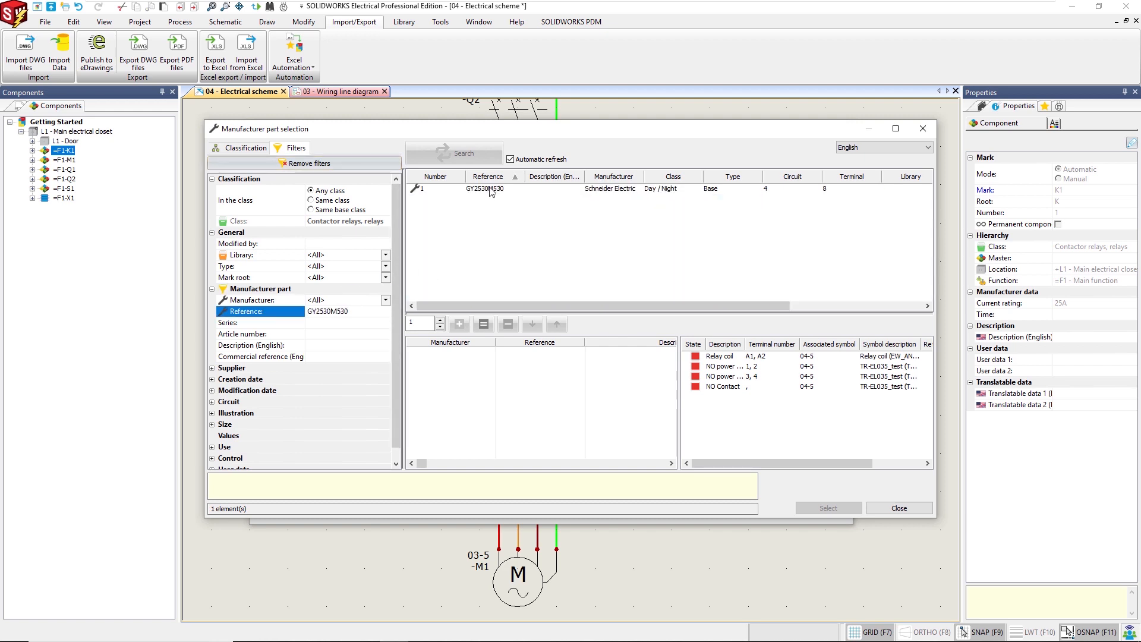
# Add the Schneider Electric part GY2530M530 to contactor K1 and accept the part selection
pyautogui.click(491, 189)
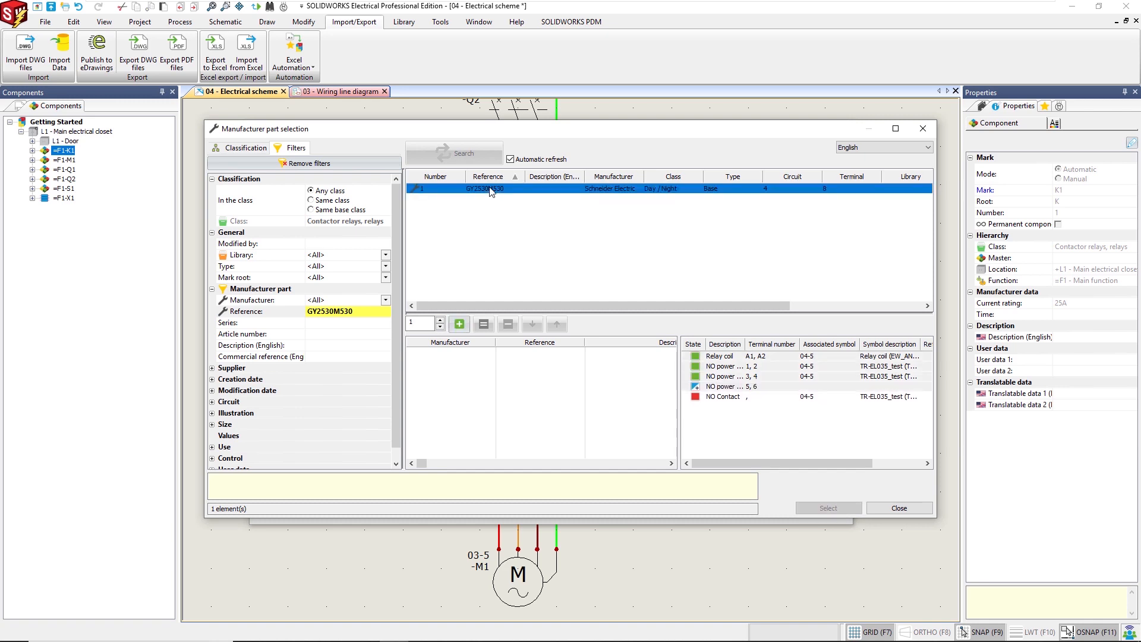
pyautogui.click(460, 325)
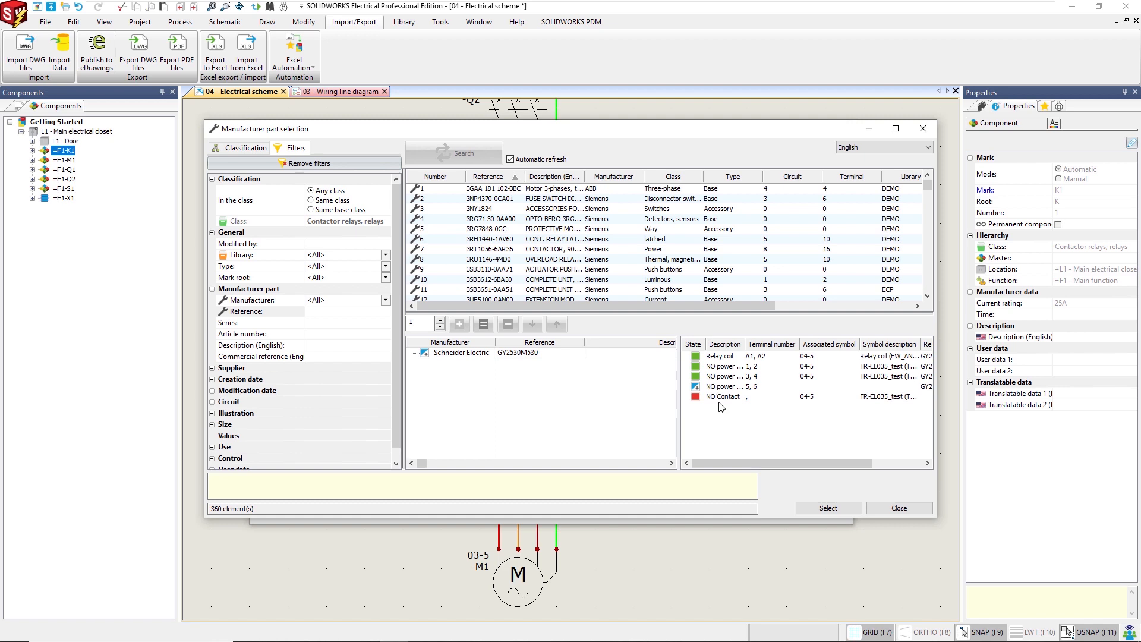
pyautogui.click(829, 509)
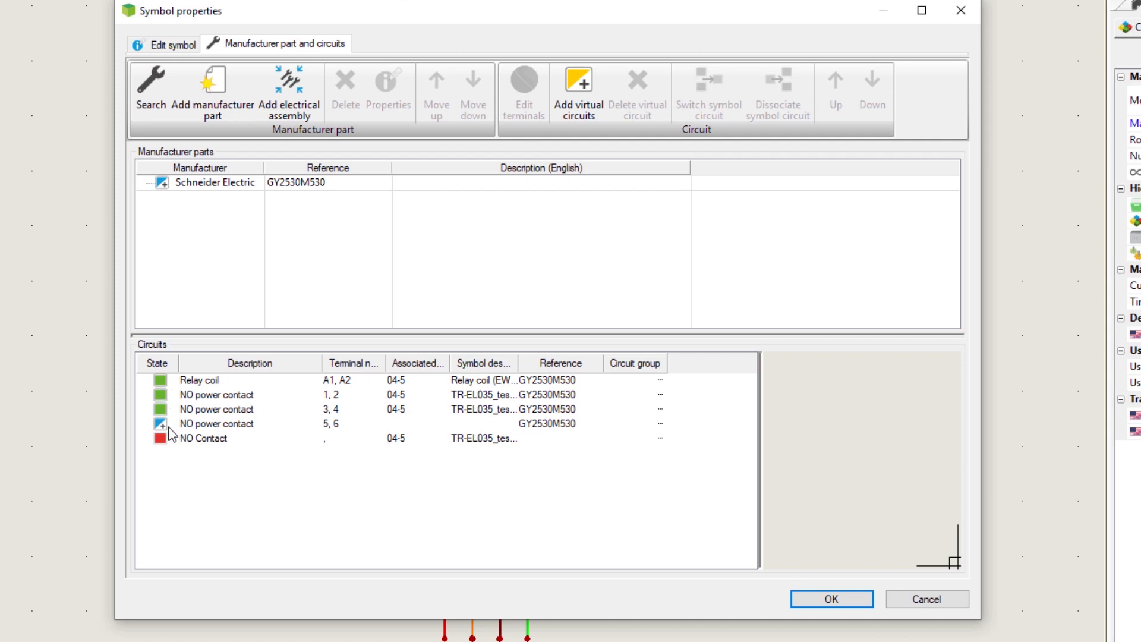
# Associate K1's unmatched NO Contact circuit with the part's NO power contact on terminals 5, 6, accepting the differing circuit types, and apply the properties
pyautogui.click(198, 443)
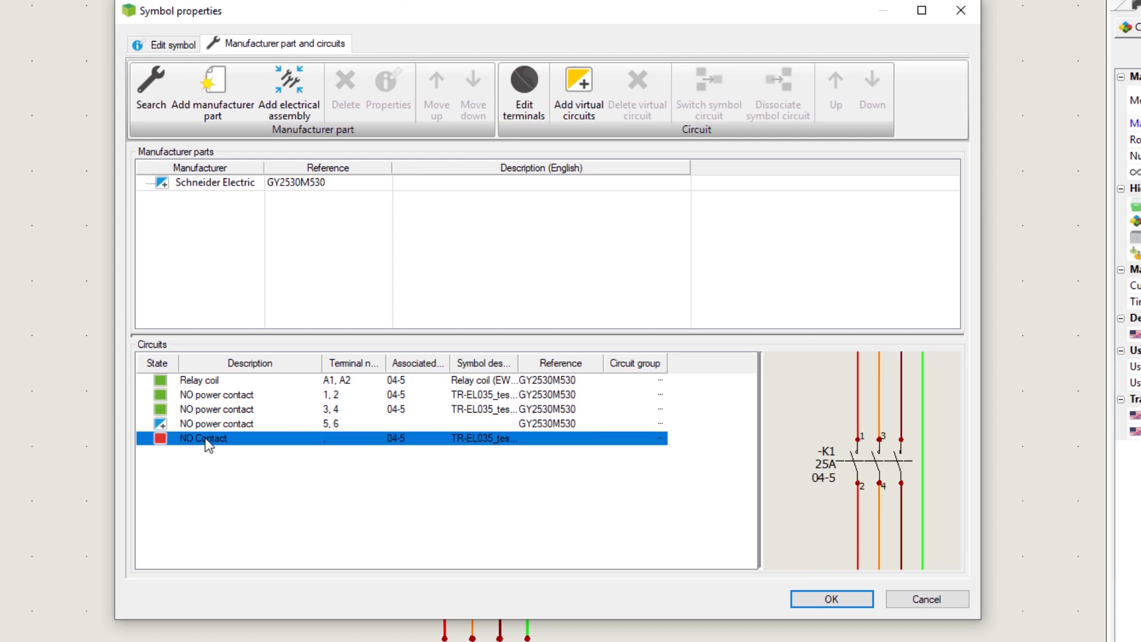
pyautogui.click(242, 424)
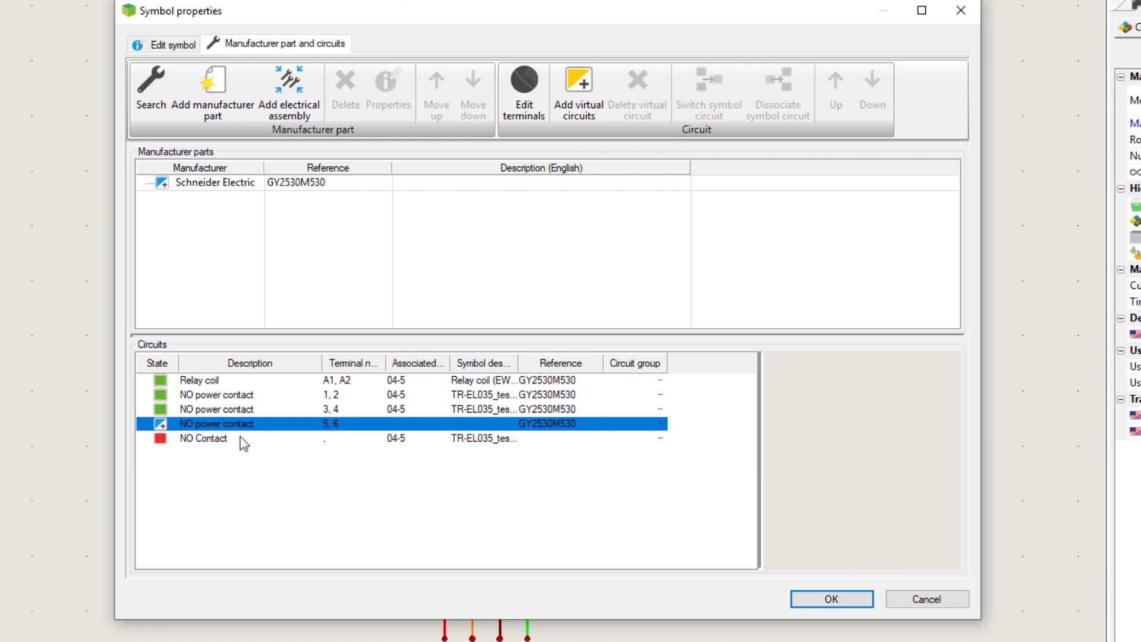
pyautogui.click(244, 440)
pyautogui.moveTo(244, 443)
pyautogui.mouseDown()
pyautogui.moveTo(224, 443)
pyautogui.moveTo(227, 434)
pyautogui.mouseUp()
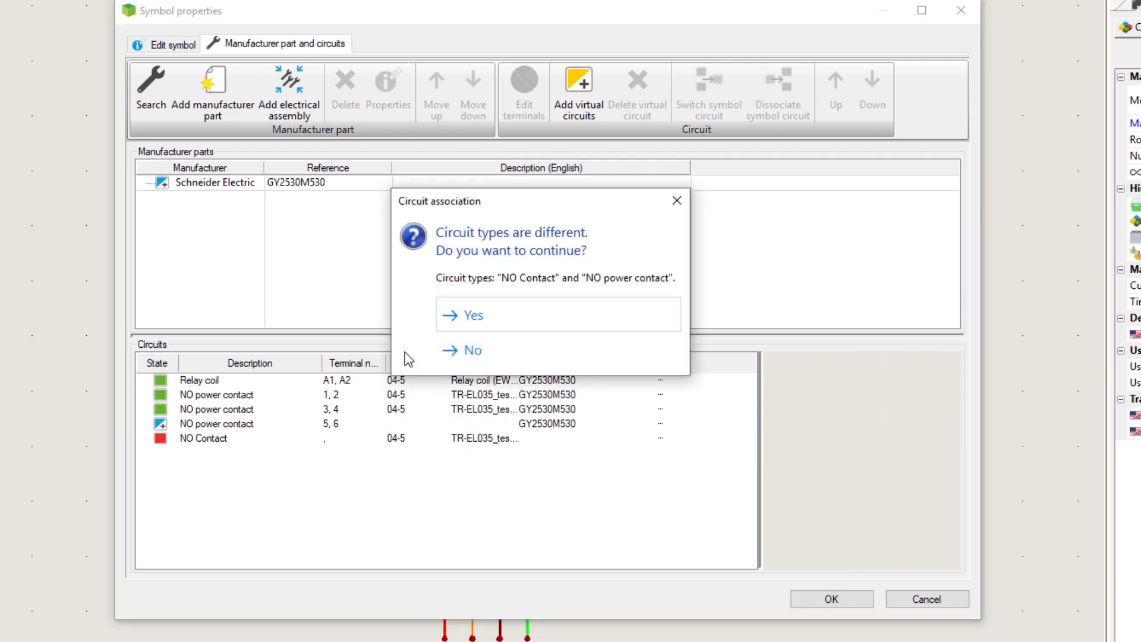
pyautogui.click(479, 318)
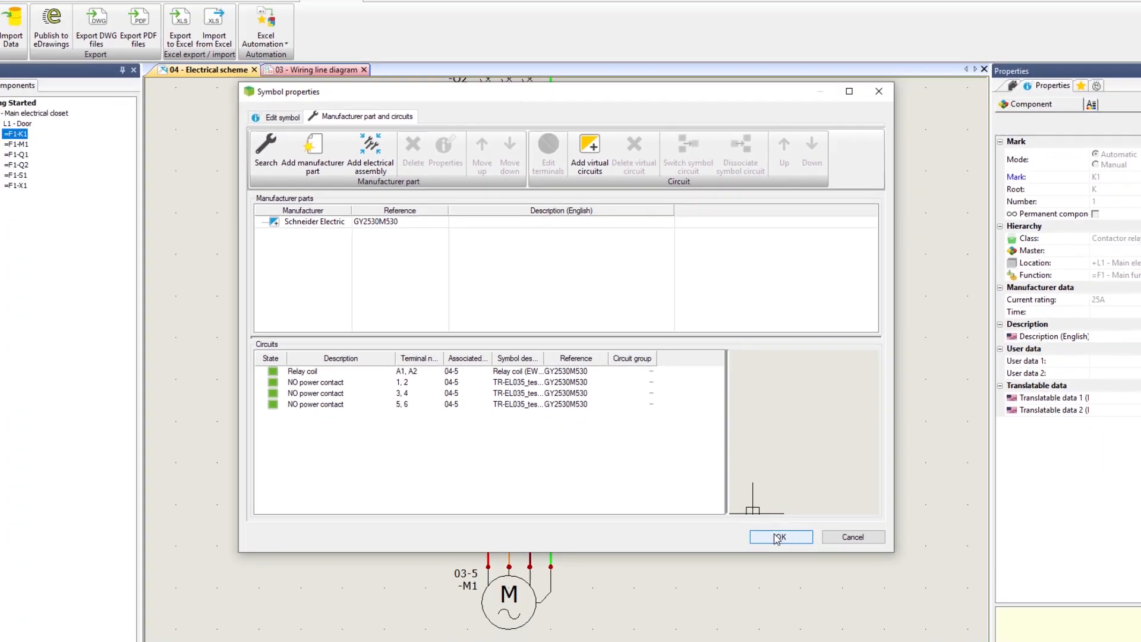
pyautogui.click(822, 589)
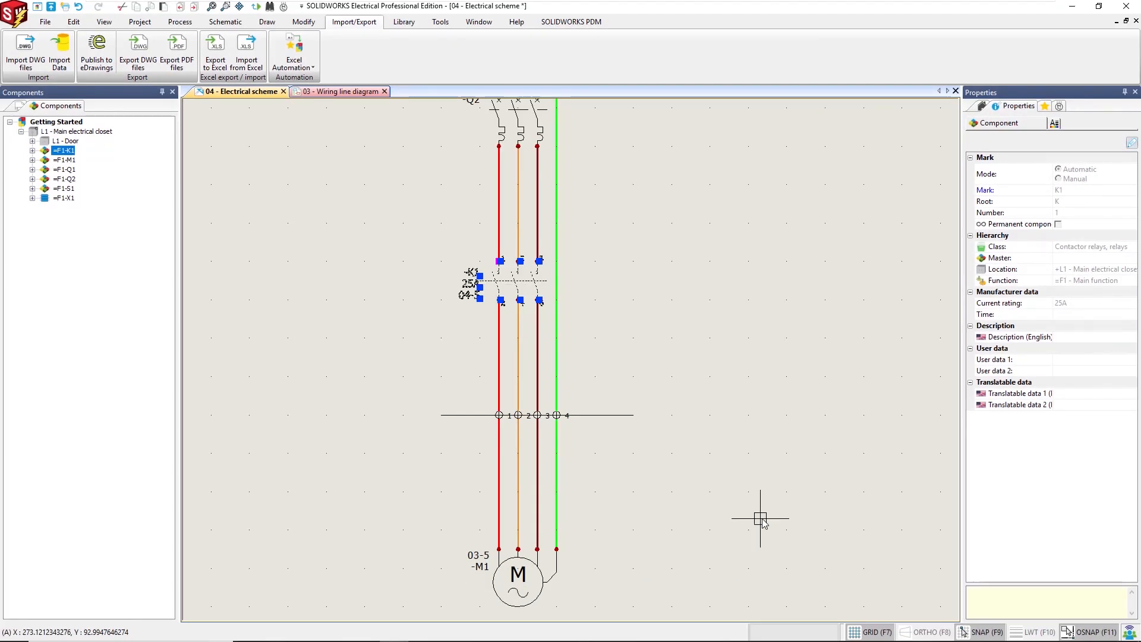
# Examine the Manufacturer parts manager's options for adding parts and getting more content, and close it
pyautogui.click(403, 22)
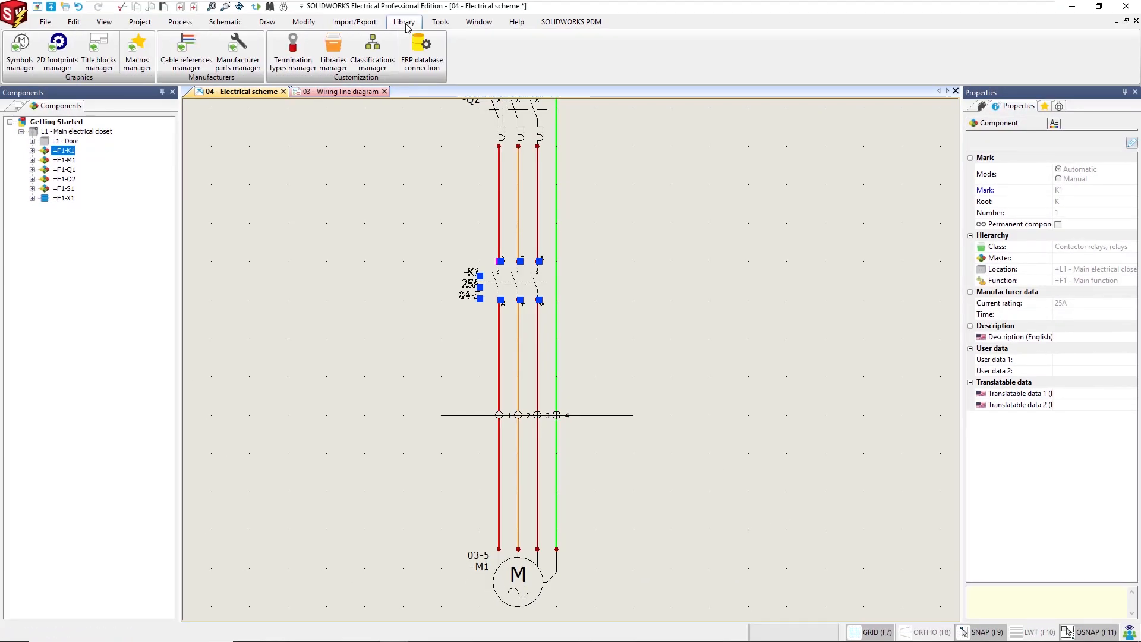
pyautogui.click(254, 54)
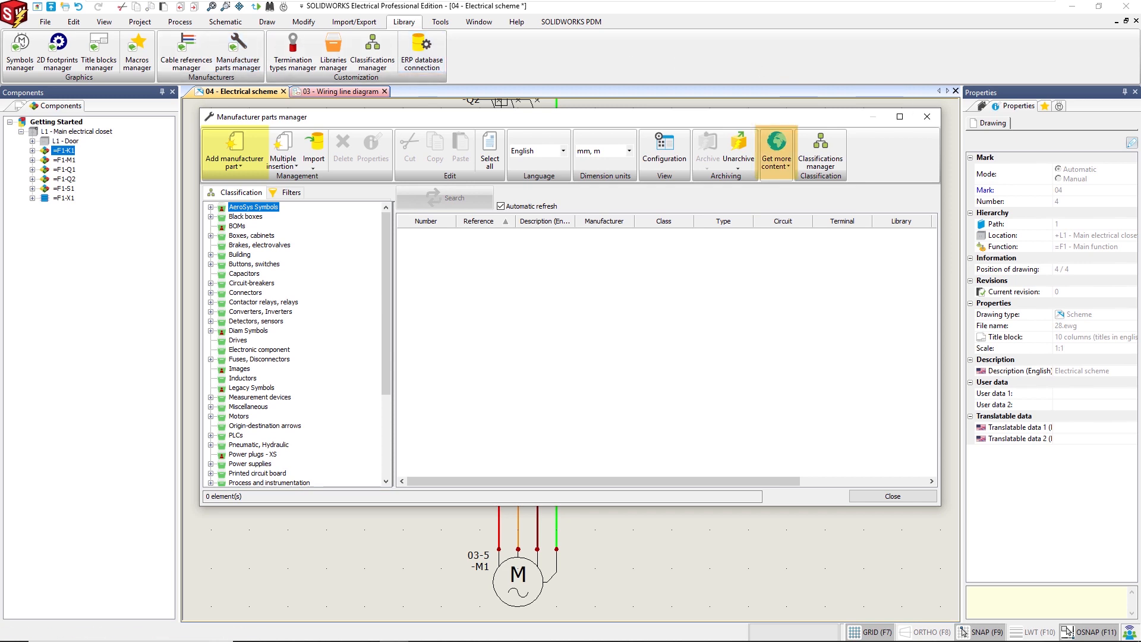
pyautogui.click(927, 117)
pyautogui.click(354, 22)
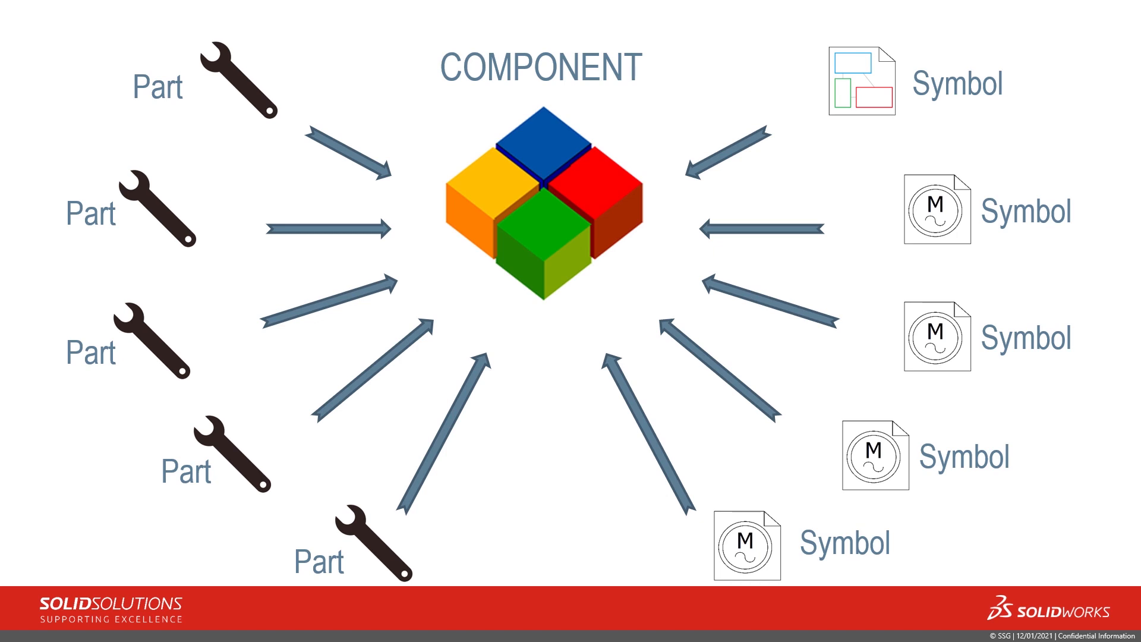
pyautogui.press('Right')
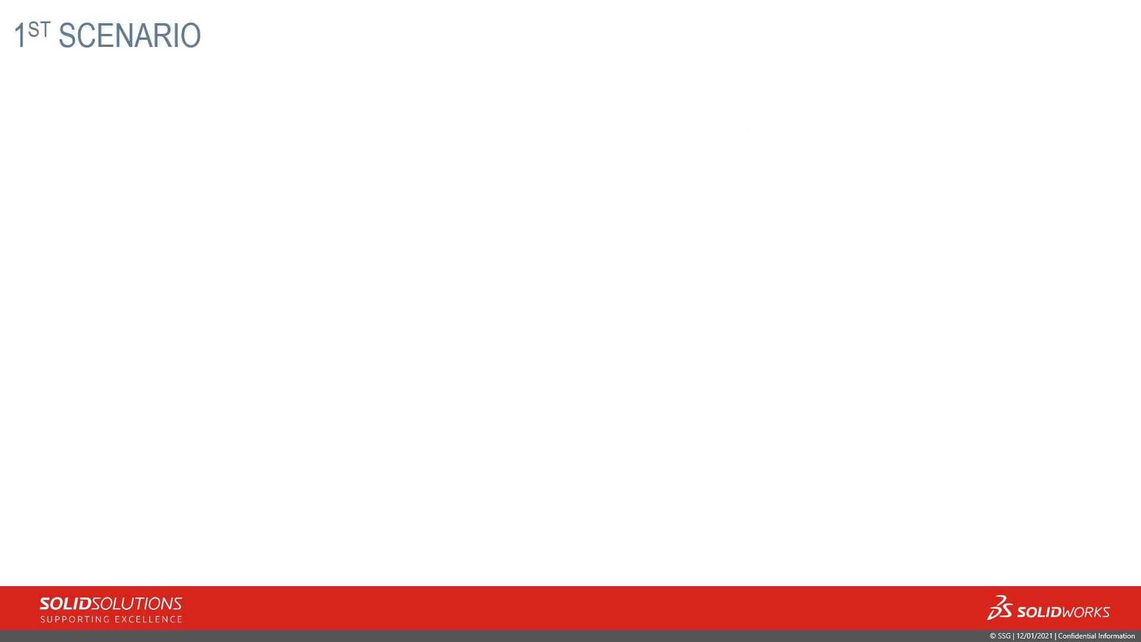